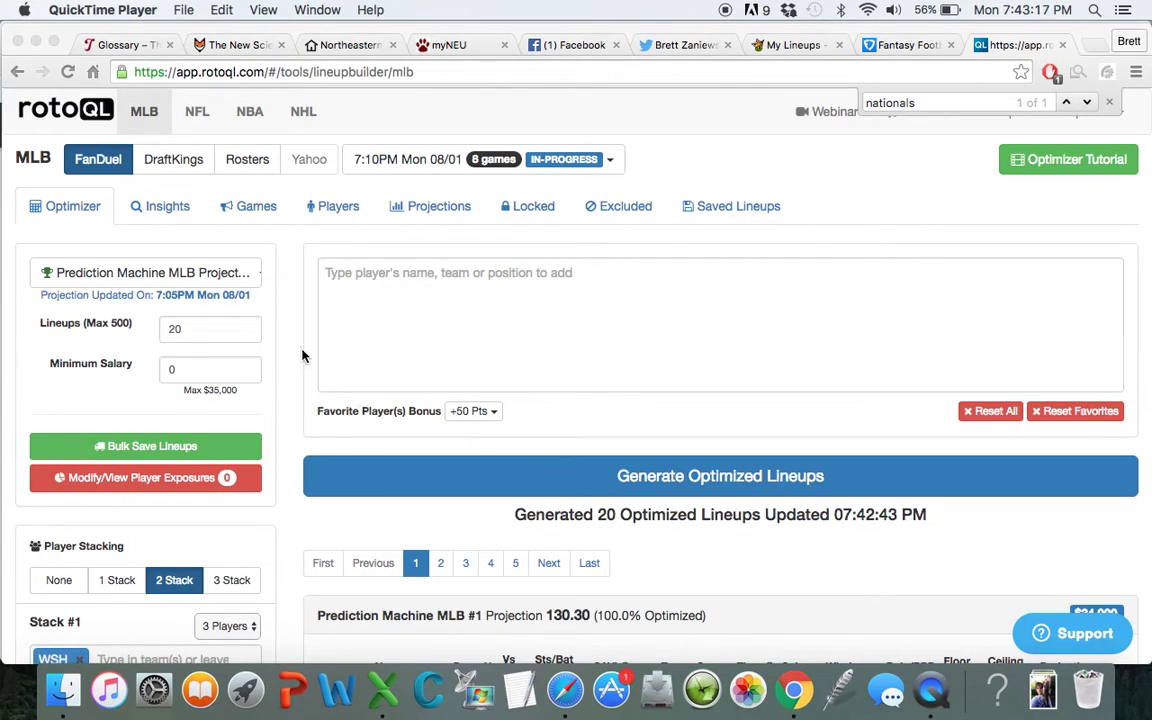
- Examine the optimal pitchers' insights, comparing strikeouts per game, projected team win percentage and score
click(167, 213)
click(167, 213)
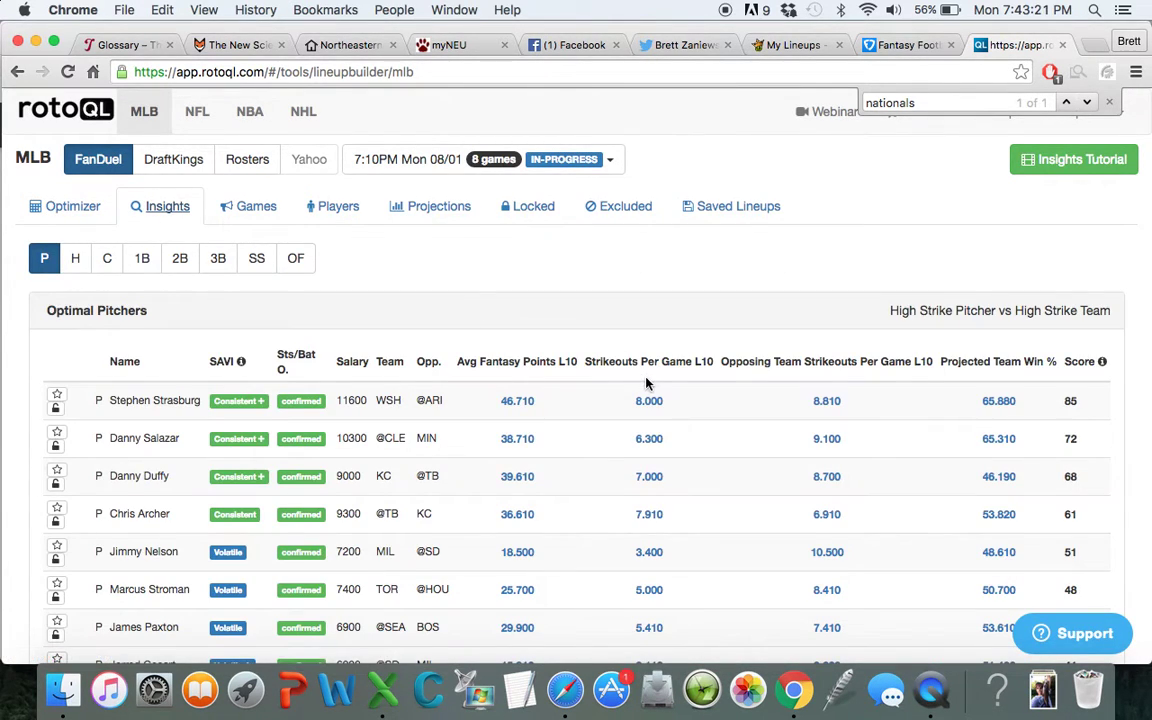
scroll(580, 340, down, 3)
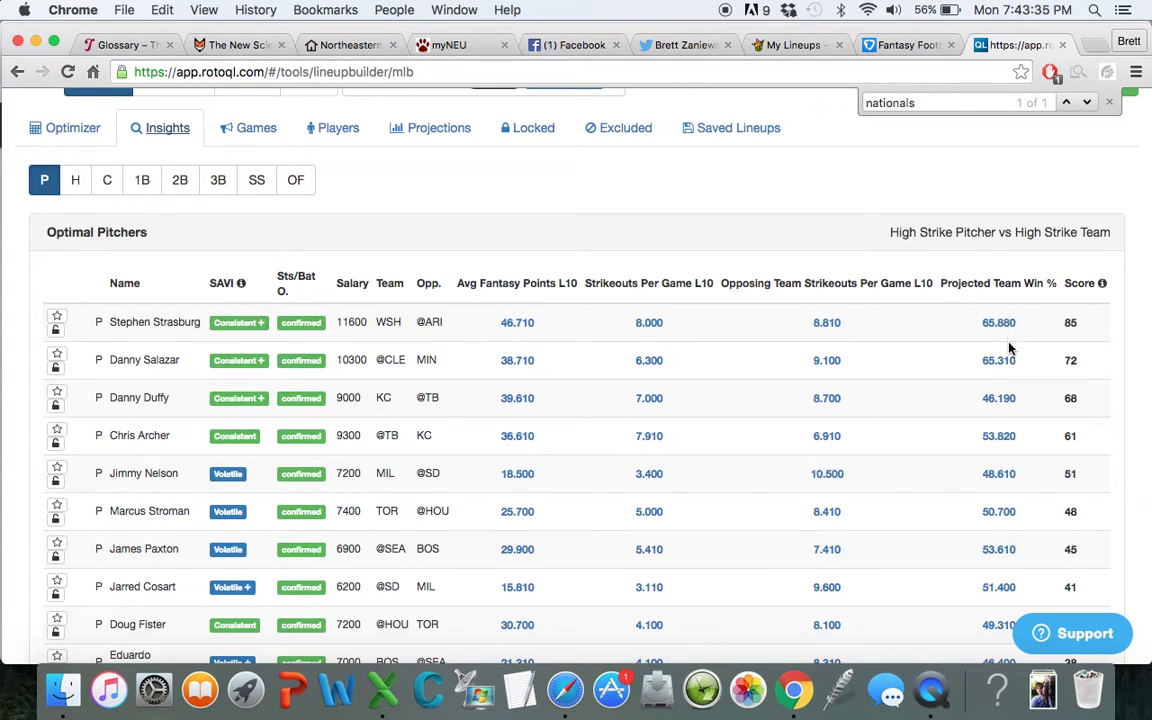
scroll(831, 303, up, 1)
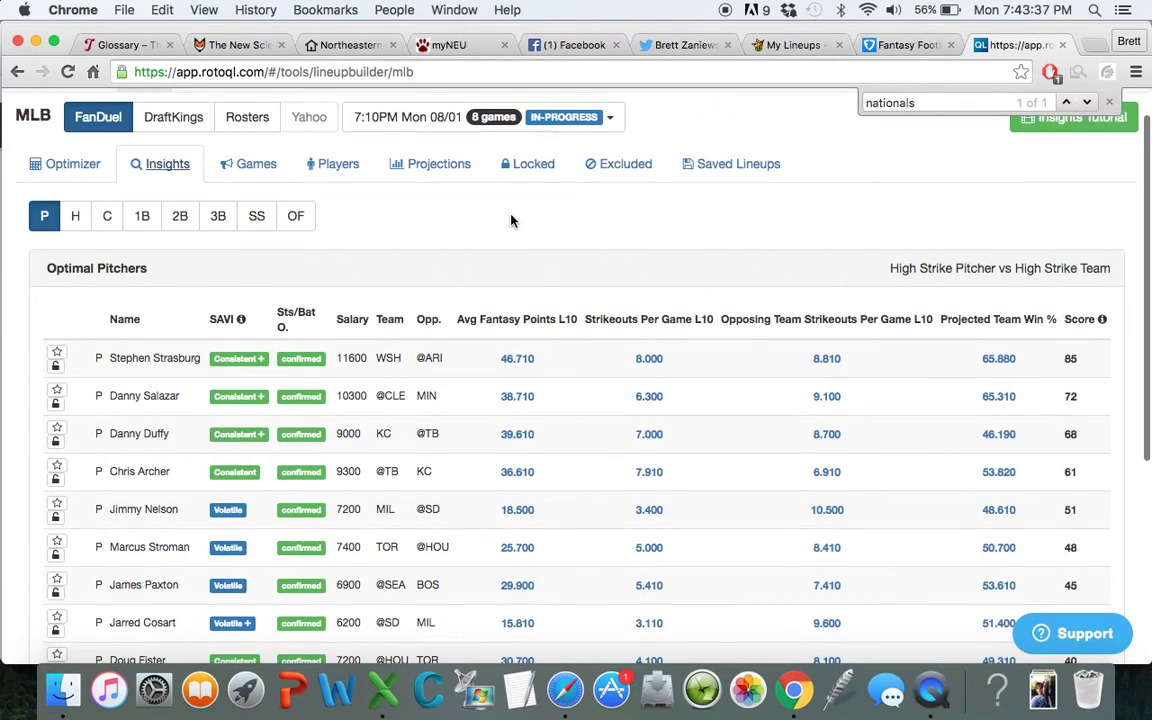
scroll(512, 221, up, 1)
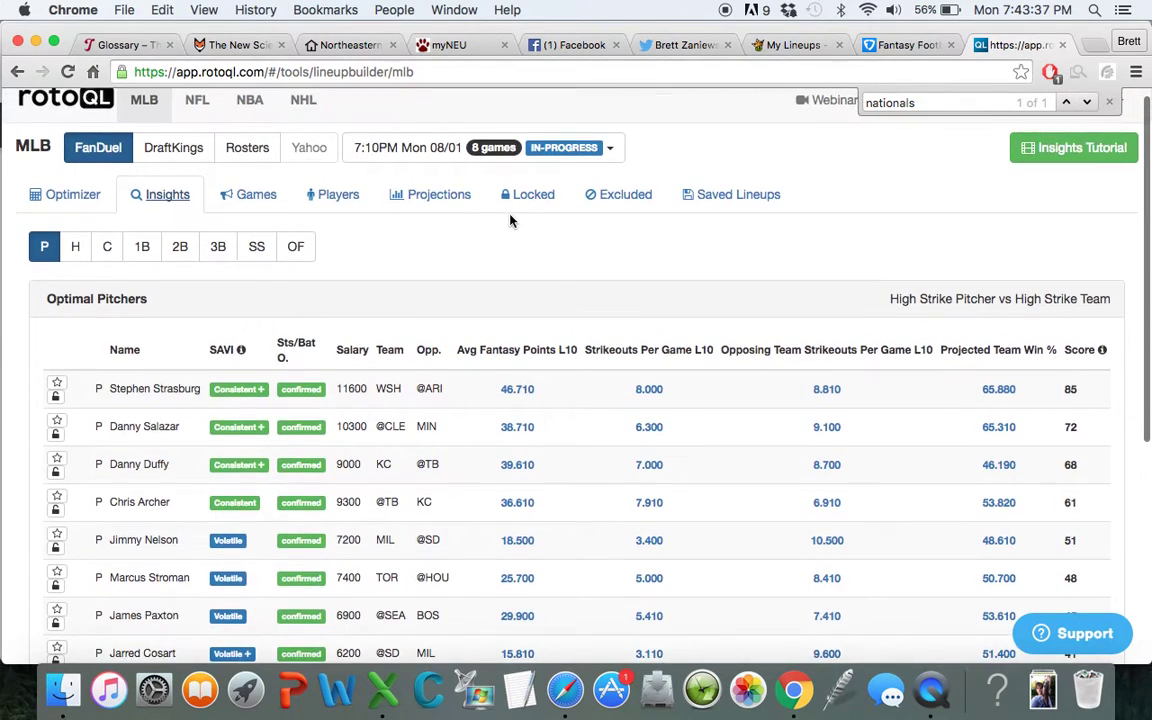
- Show the starting pitchers in the player listing and sort them by opponent projected runs, lowest first
click(342, 203)
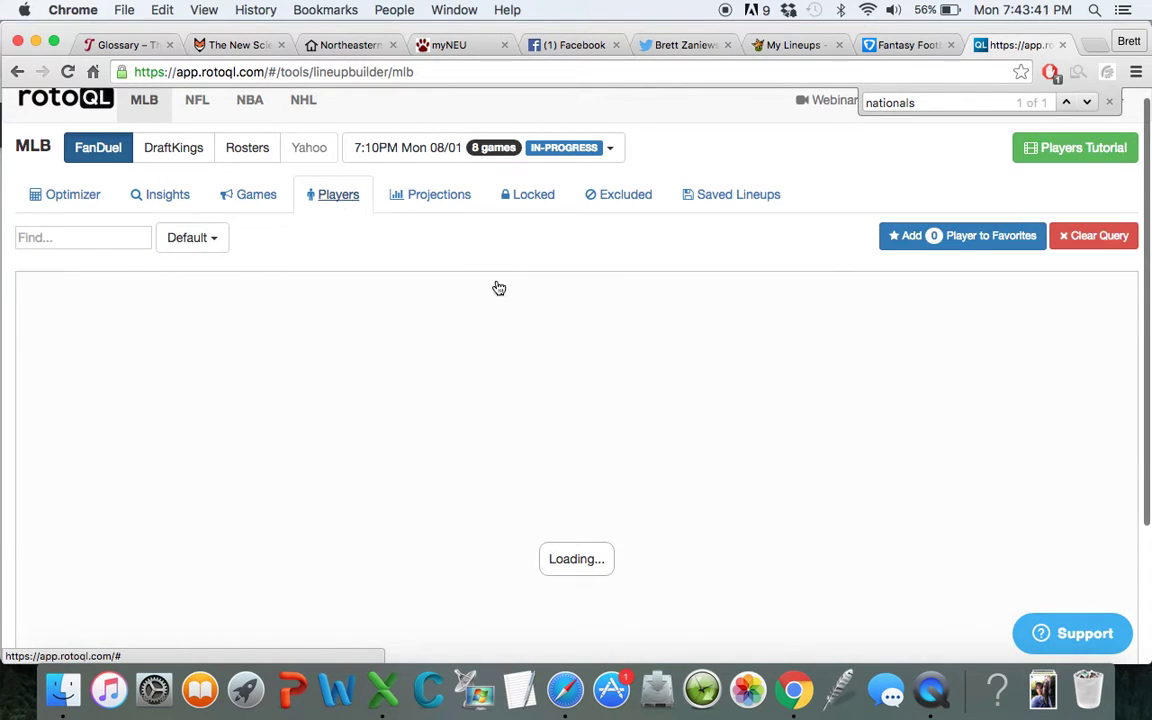
scroll(781, 420, right, 5)
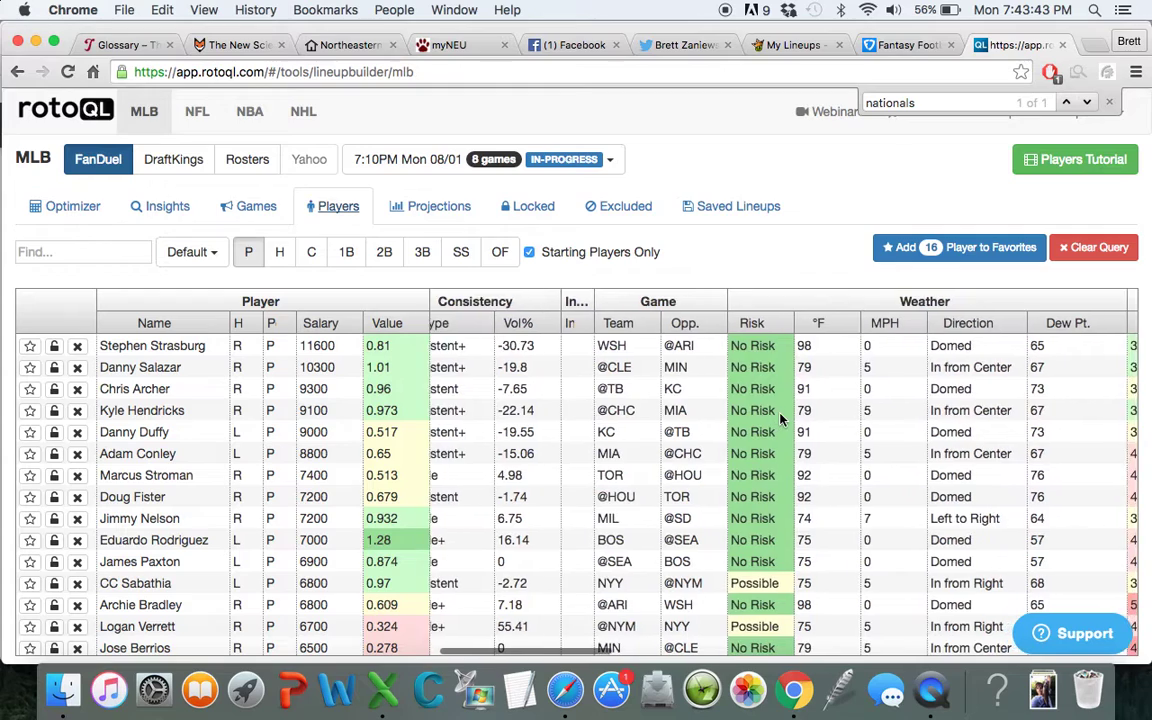
scroll(781, 420, right, 2)
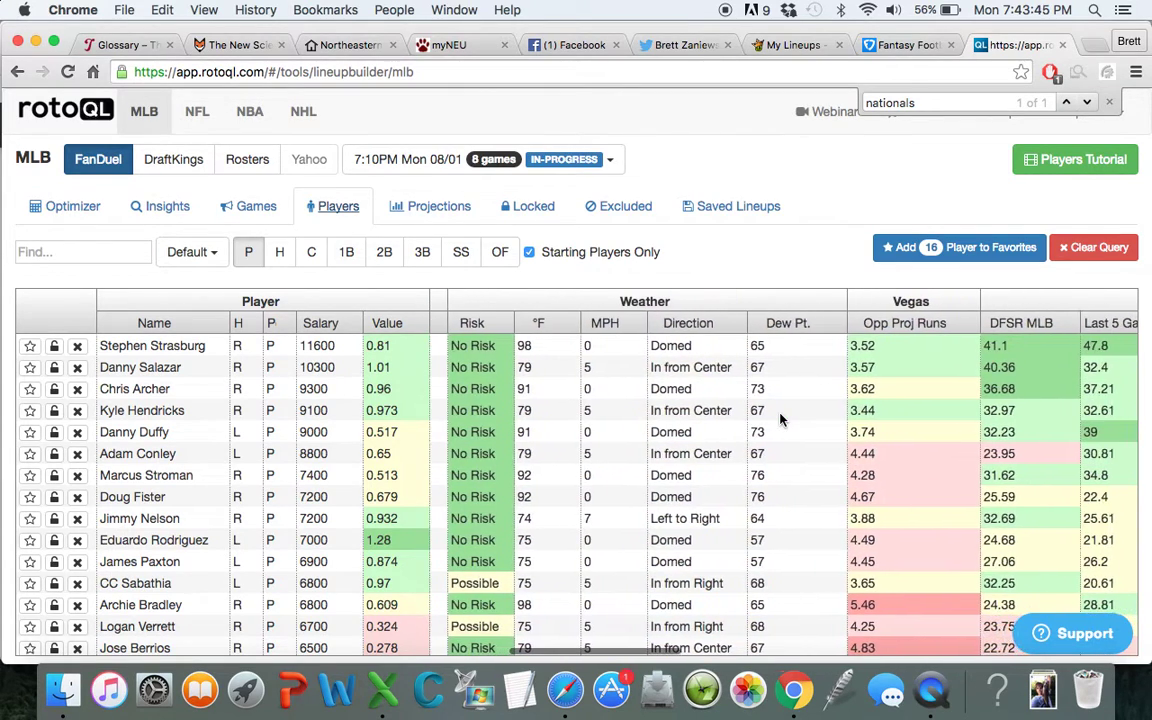
click(895, 326)
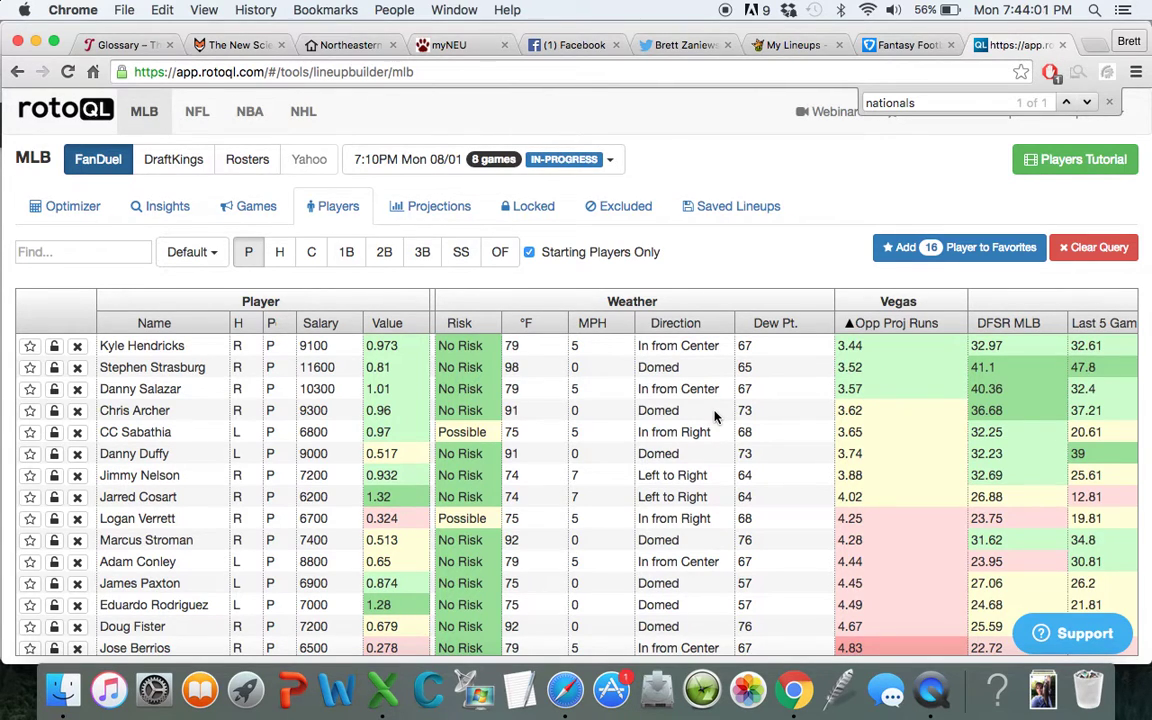
- Lock pitcher Stephen Strasburg into the lineups from the player listing
scroll(714, 416, left, 3)
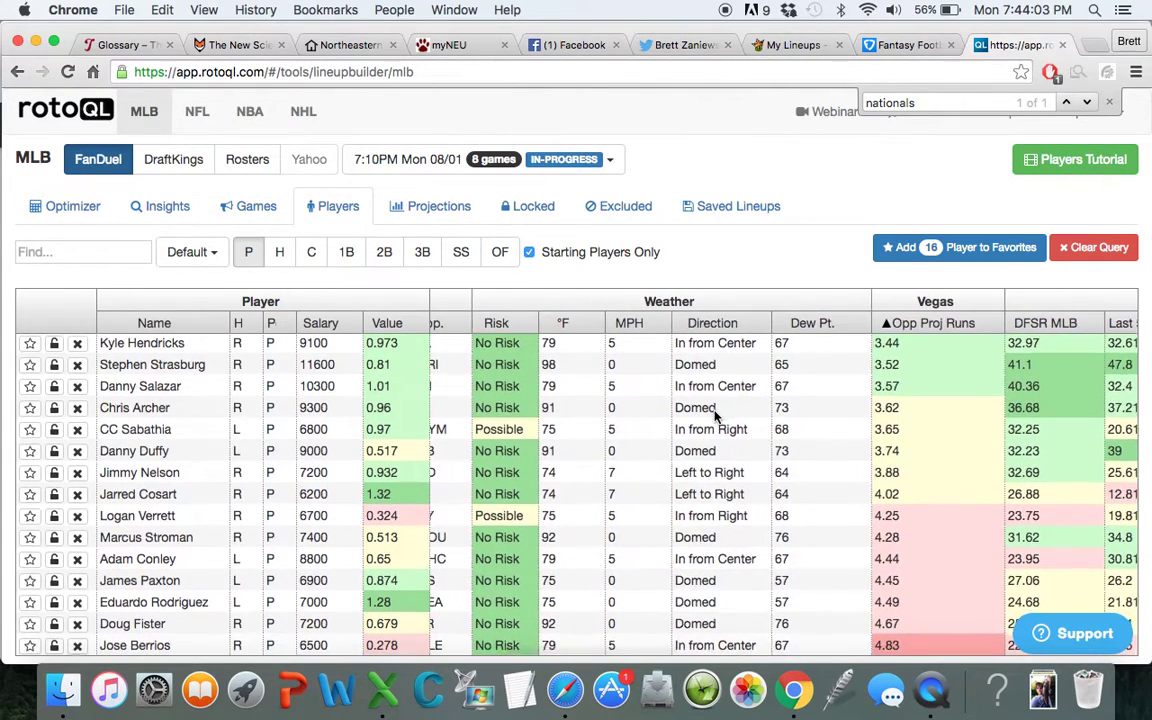
scroll(714, 416, left, 3)
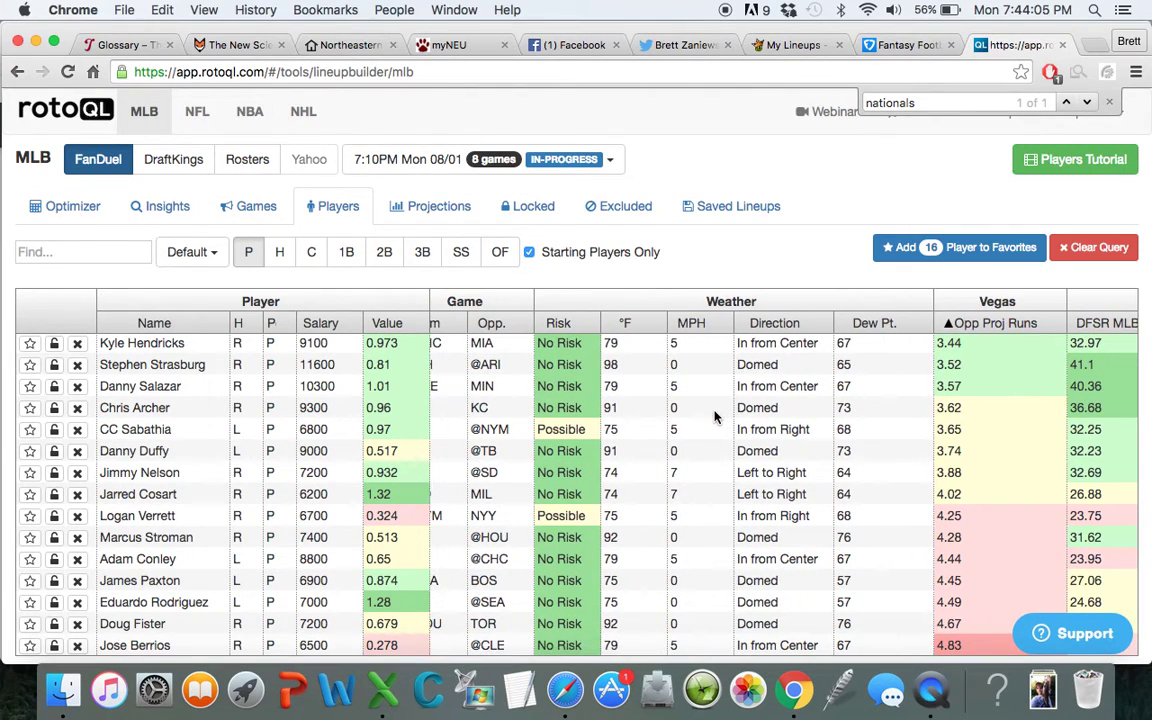
click(54, 364)
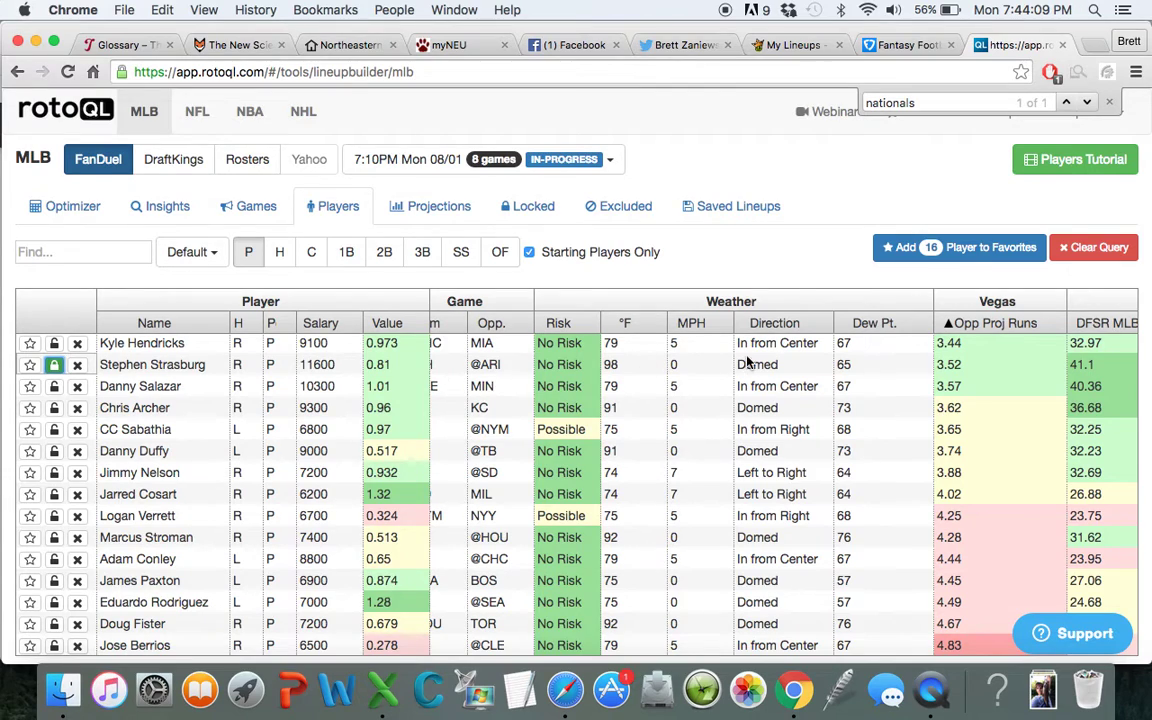
- Sort the pitchers by opponent projected runs, highest first, and check the teams they face
click(980, 325)
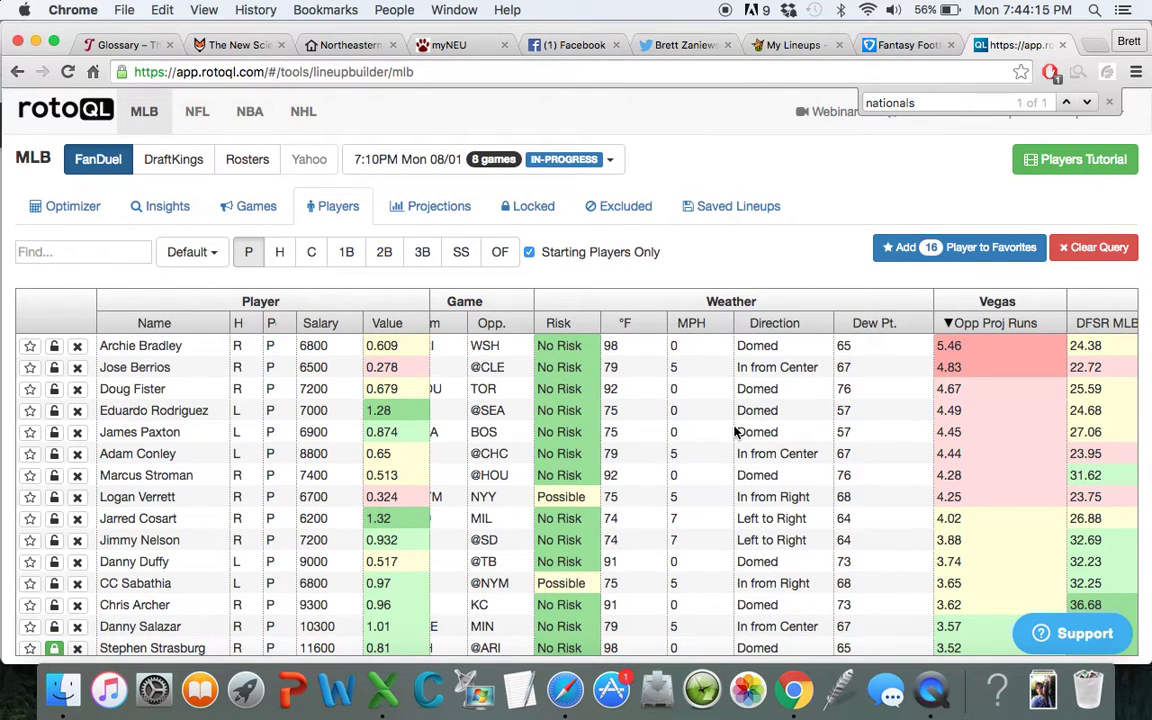
scroll(673, 448, left, 3)
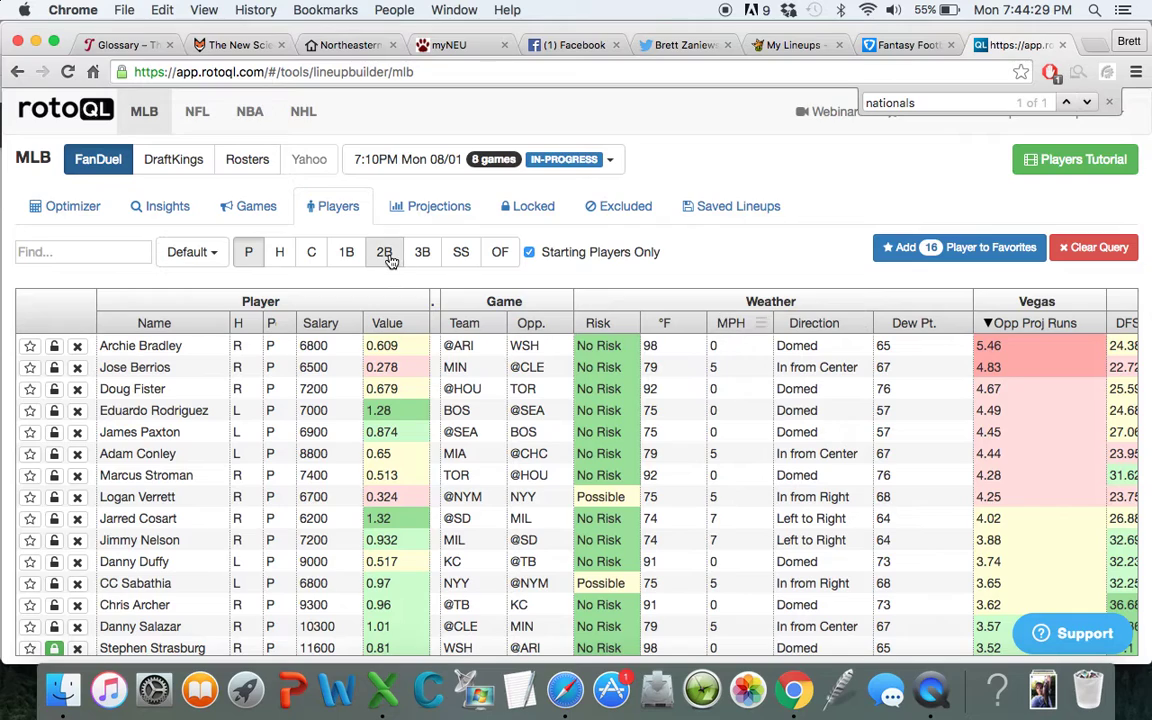
- Find the Nationals game in the games overview and examine its confirmed lineups and projections
click(247, 209)
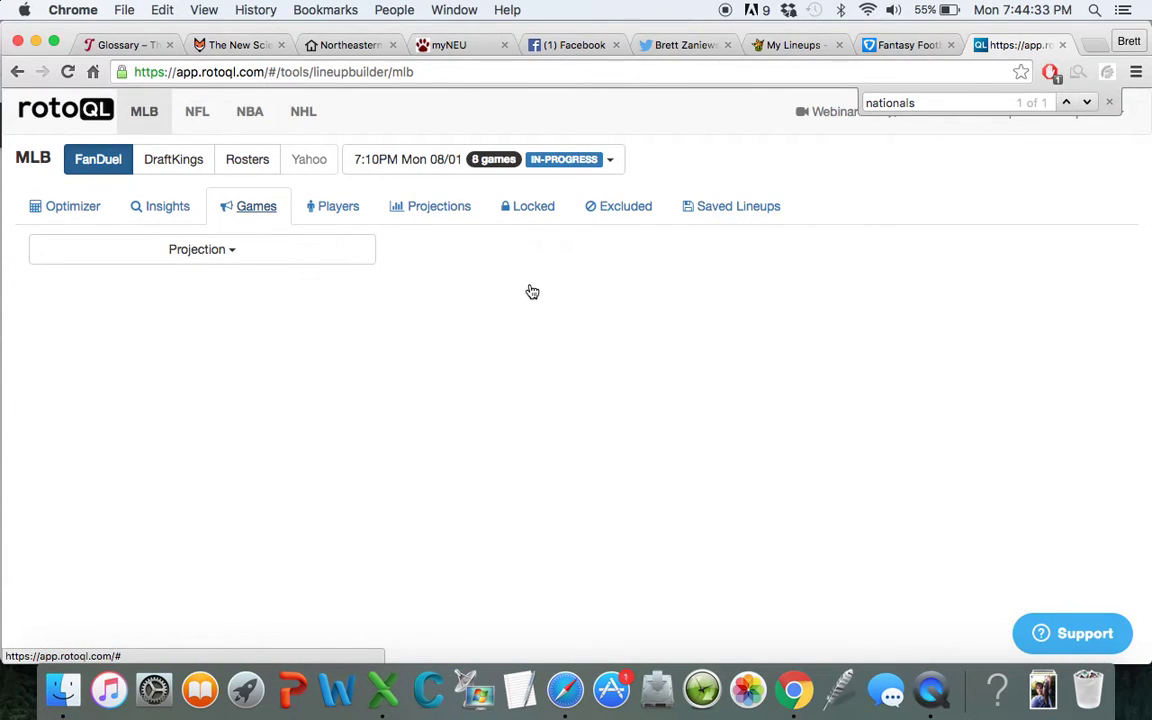
key(super+f)
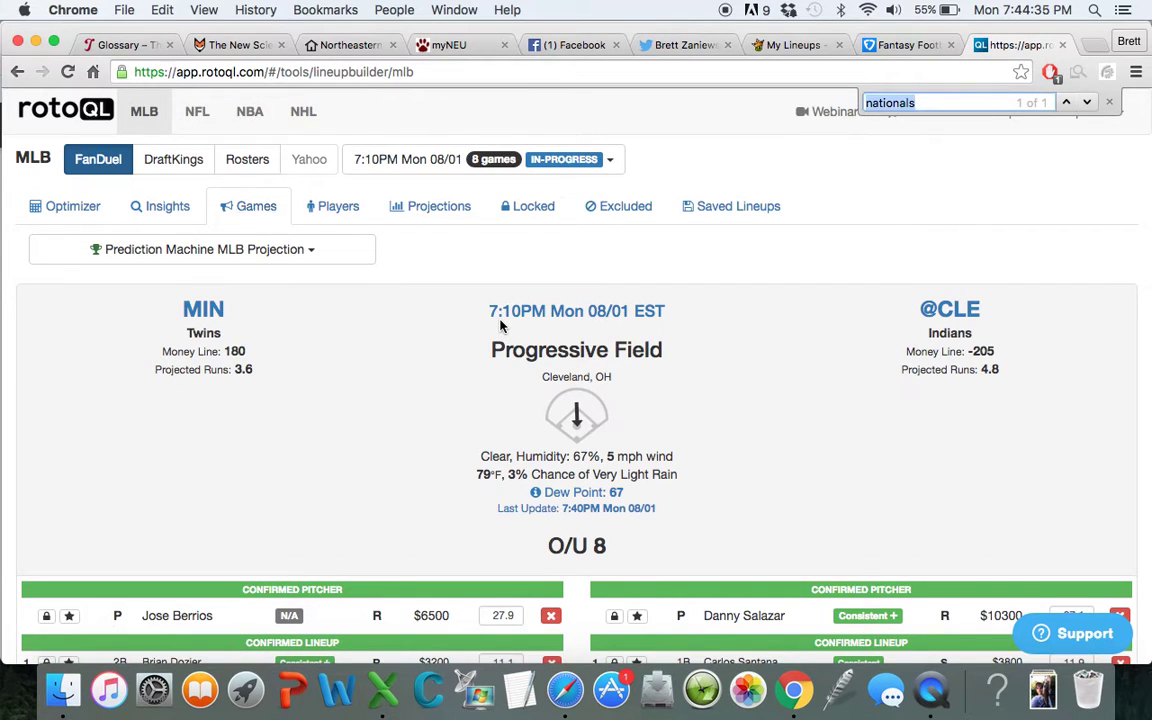
key(Return)
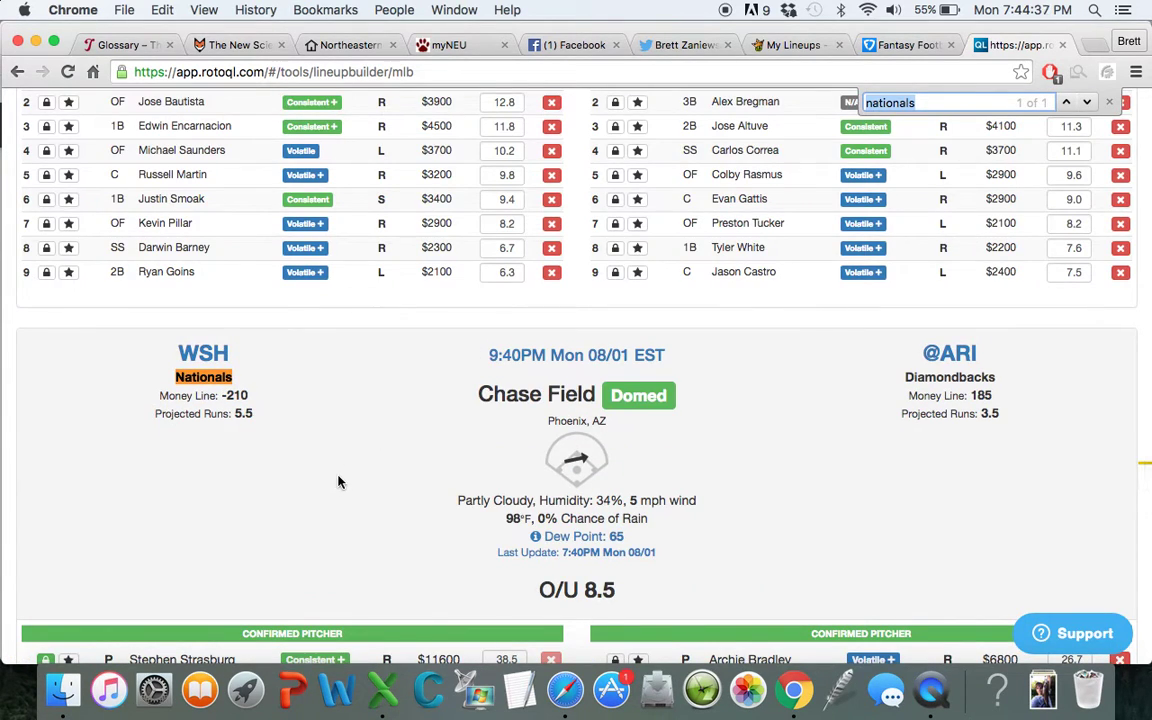
scroll(339, 482, down, 2)
scroll(339, 482, down, 5)
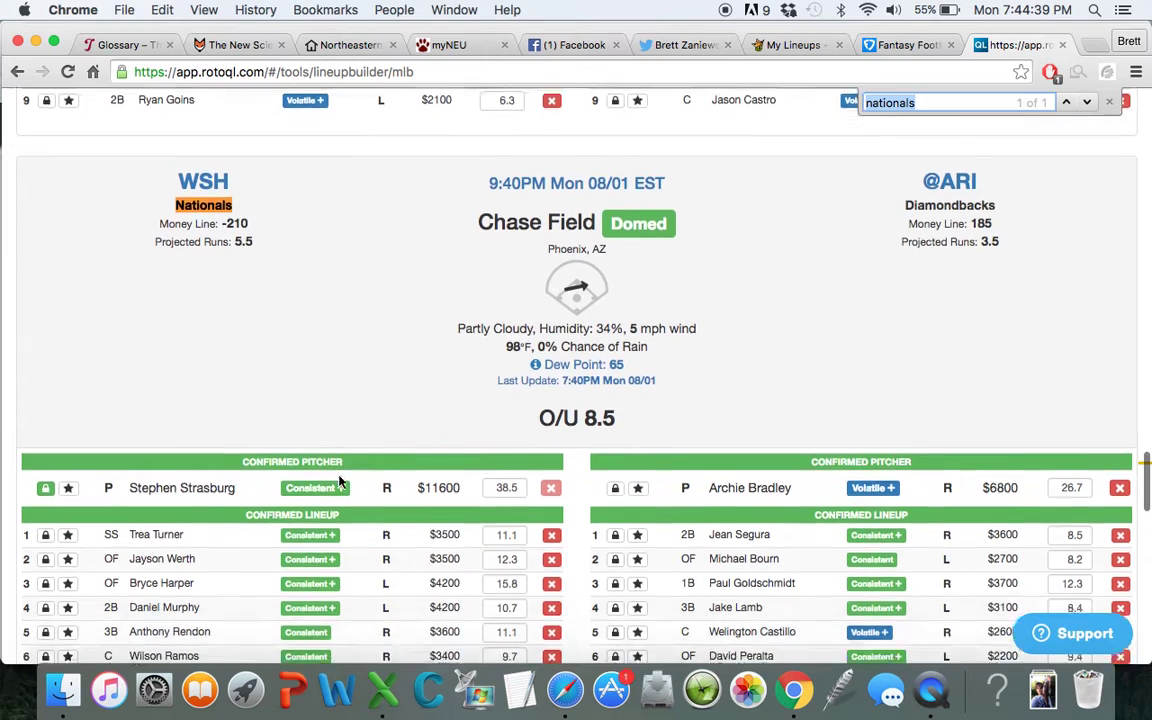
scroll(339, 482, down, 1)
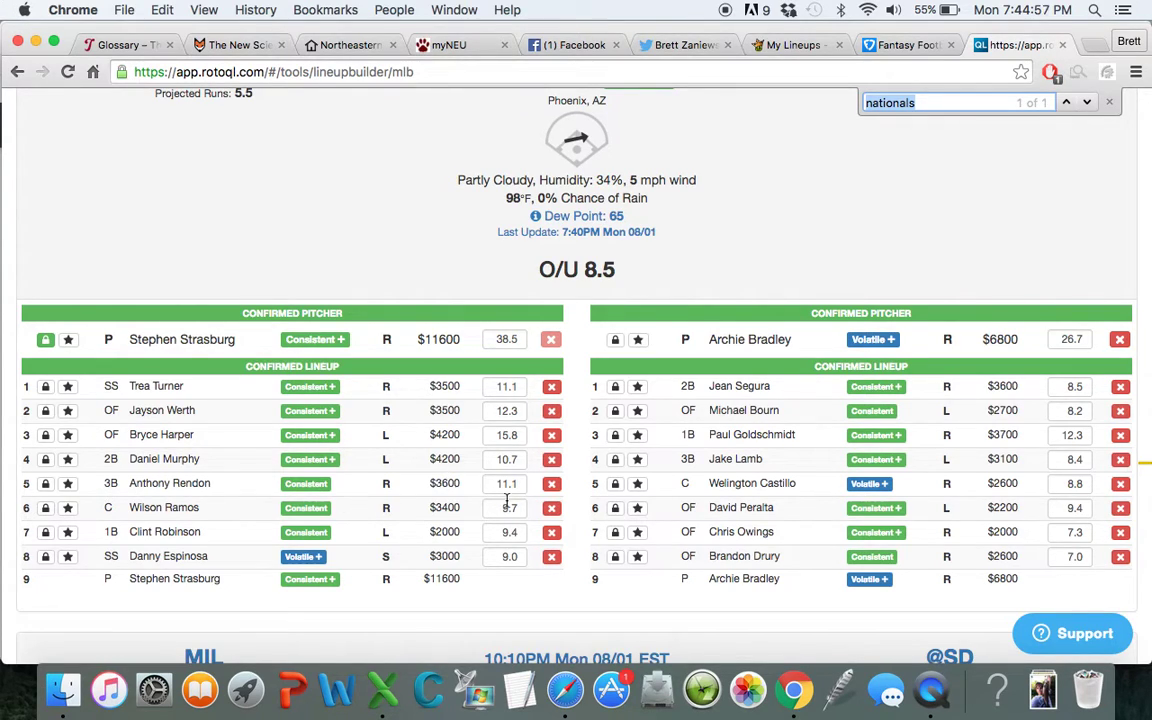
- Mark Nationals batters Anthony Rendon, Wilson Ramos and Clint Robinson as favorites
click(68, 483)
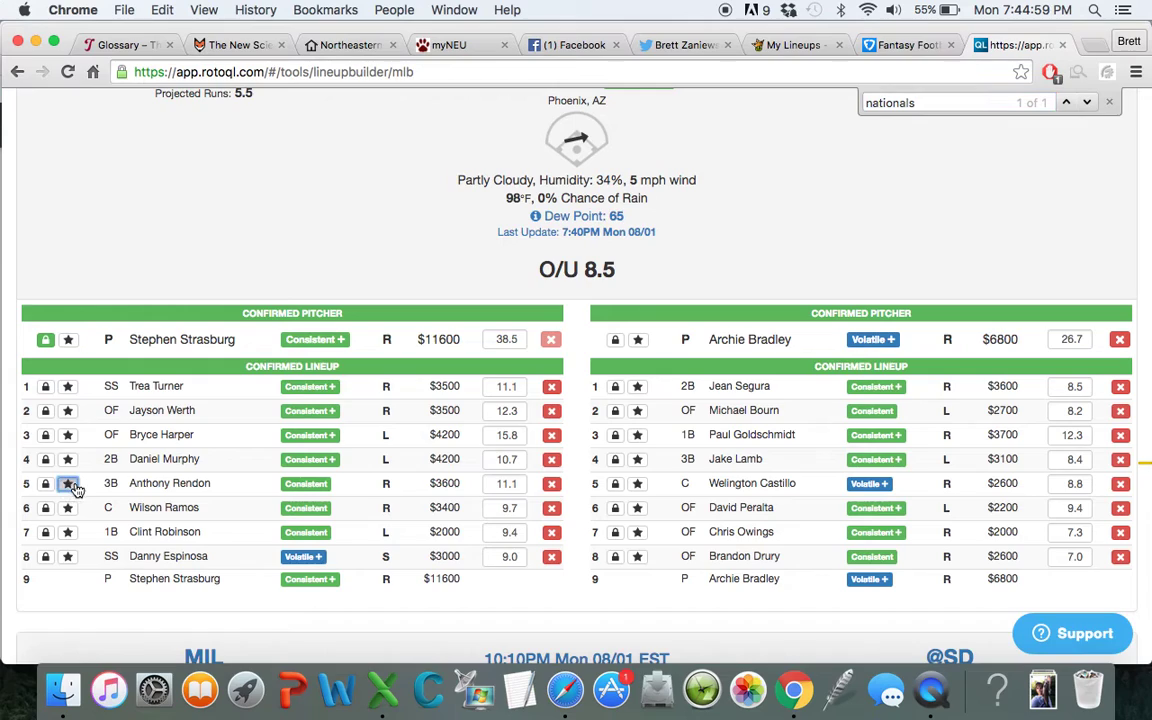
click(68, 508)
click(68, 531)
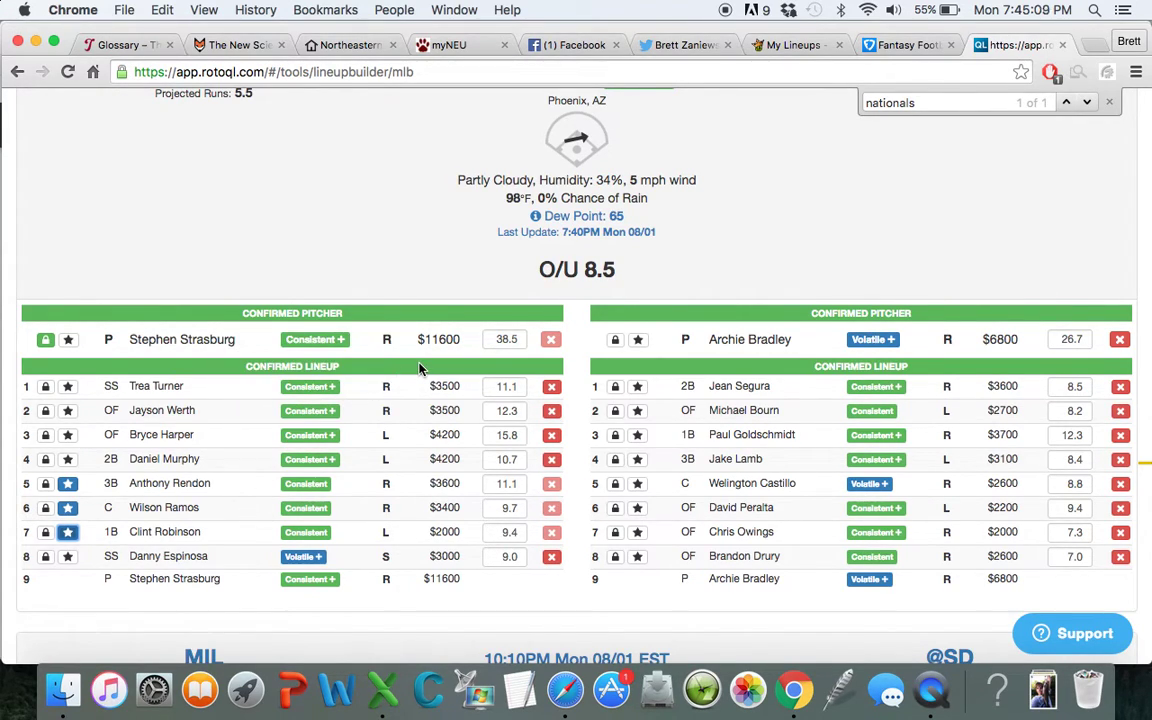
- Return to the optimizer and review the first optimized lineup built around the favorites and the locked pitcher
scroll(420, 368, up, 15)
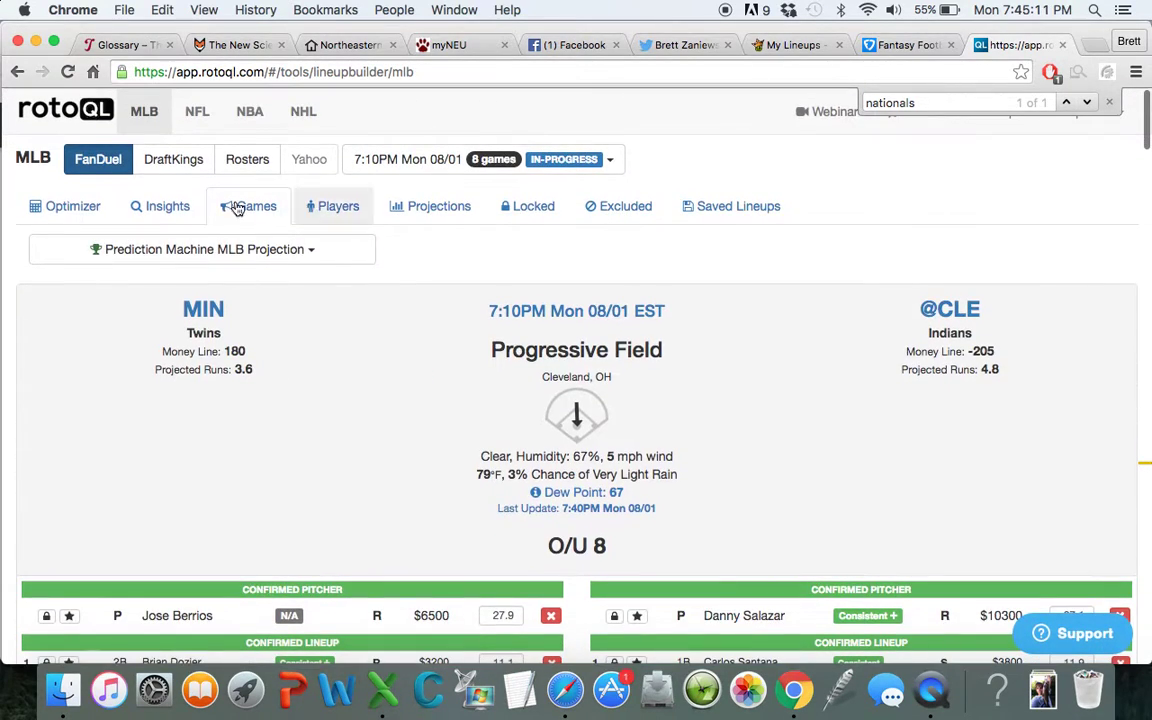
click(85, 211)
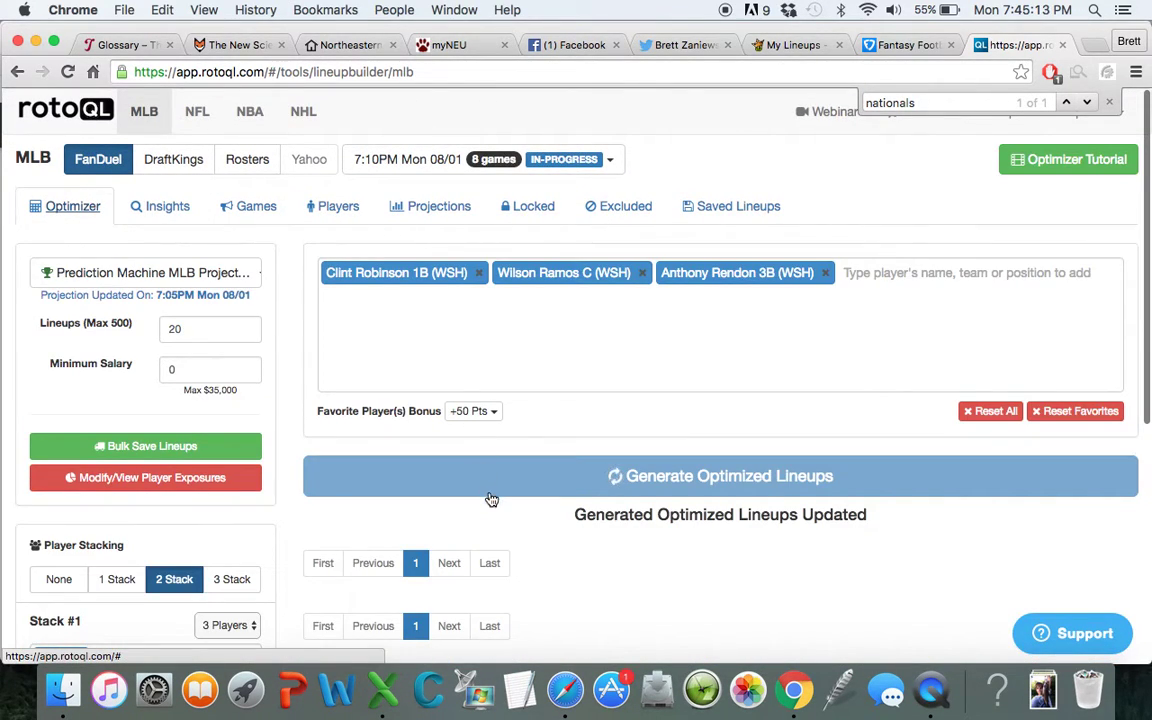
scroll(491, 500, down, 5)
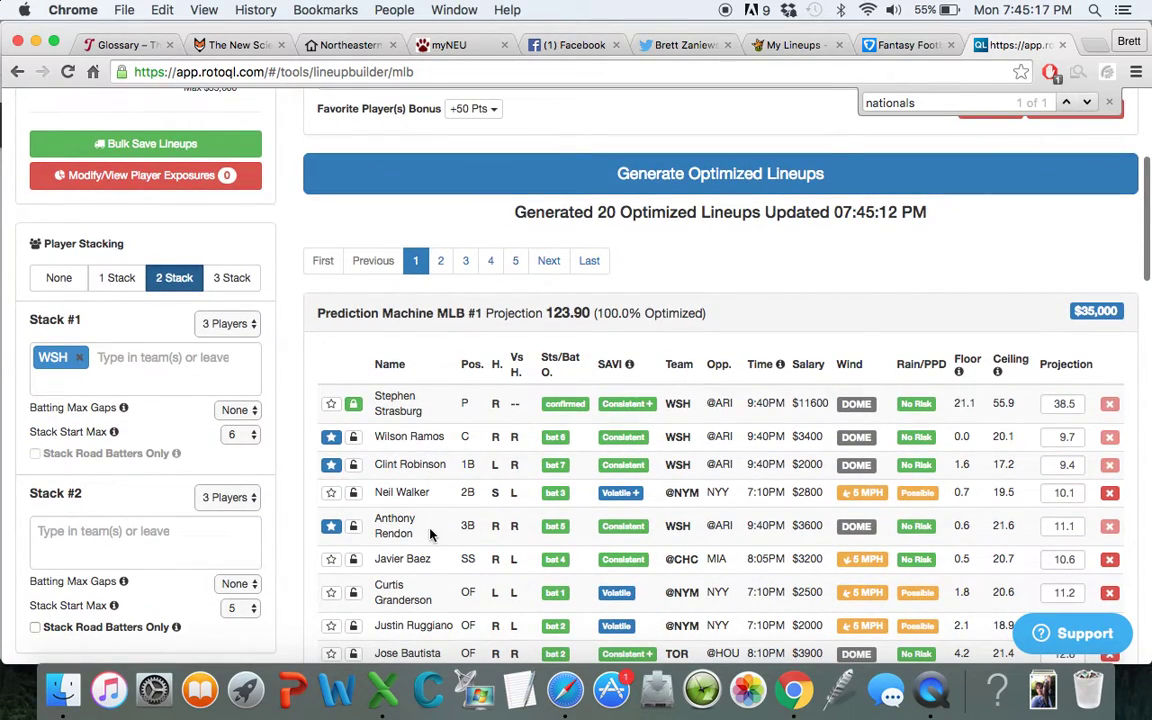
scroll(430, 500, down, 2)
scroll(432, 537, down, 1)
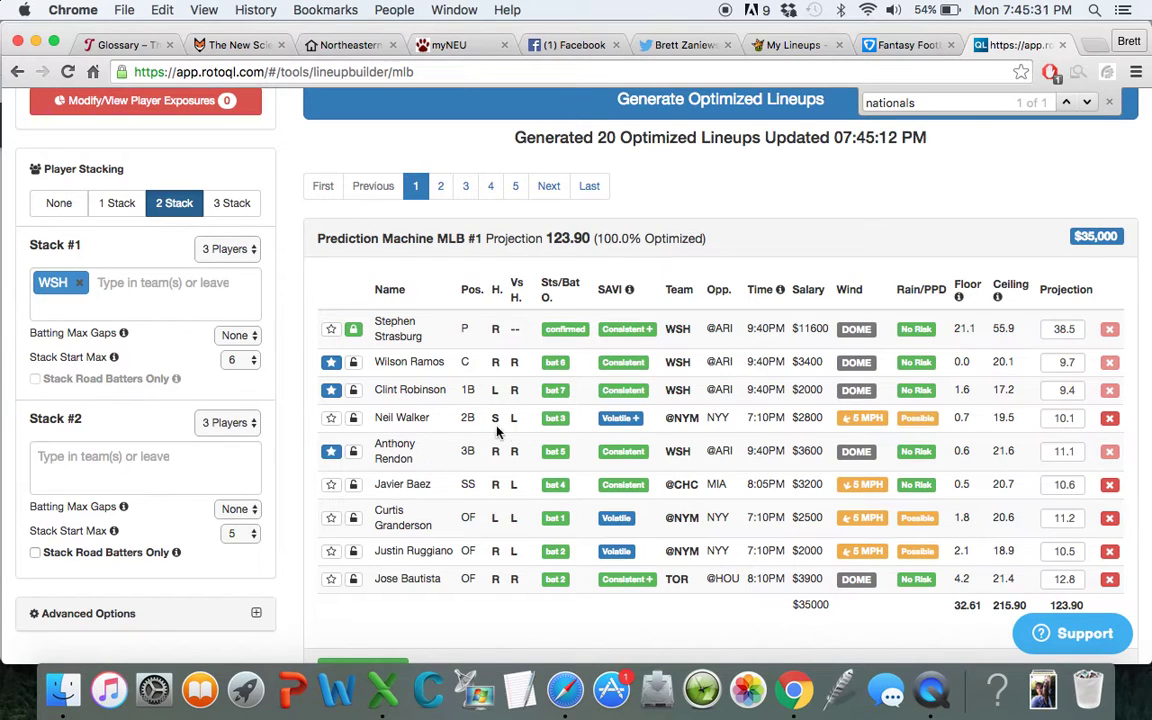
scroll(522, 432, up, 1)
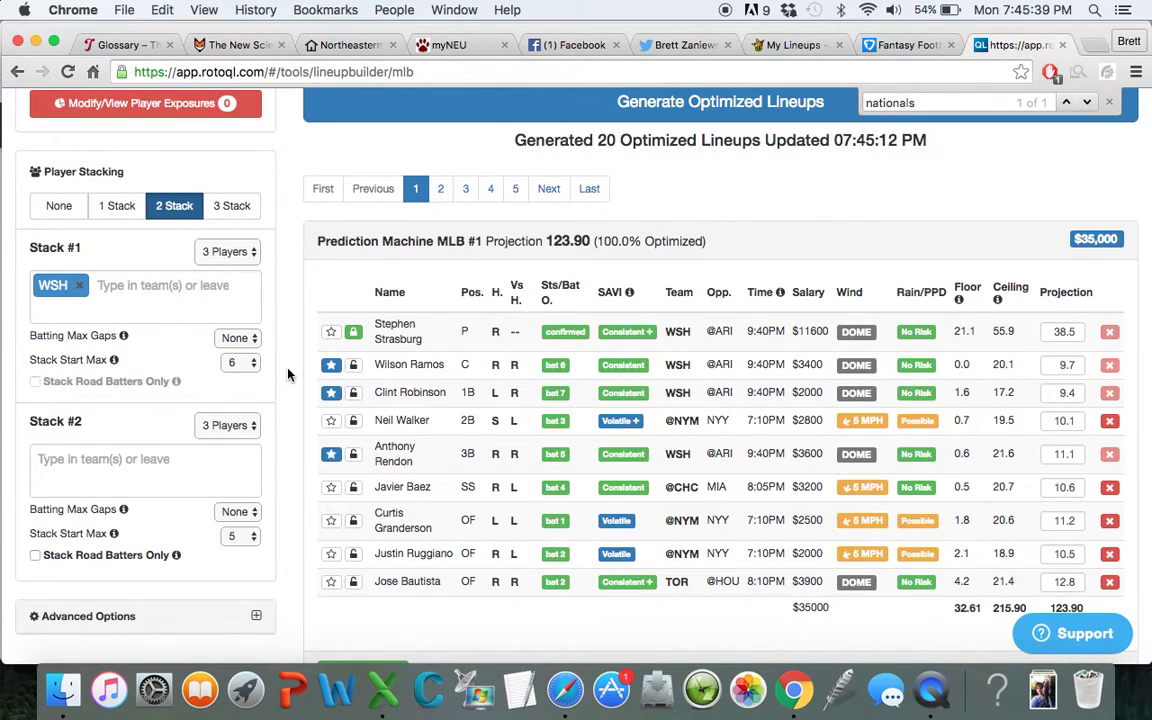
- Examine the second basemen's batter matchups in the insights, comparing wOBA, recent fantasy points and expected runs
scroll(288, 374, up, 5)
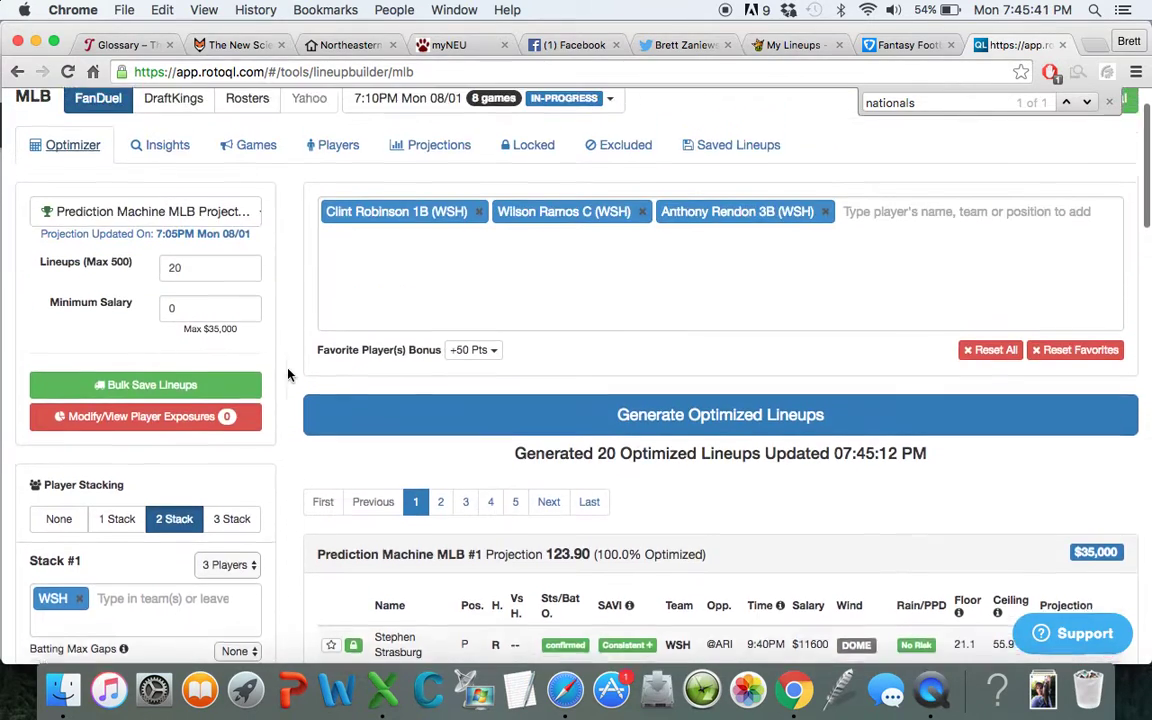
scroll(288, 374, up, 2)
click(168, 210)
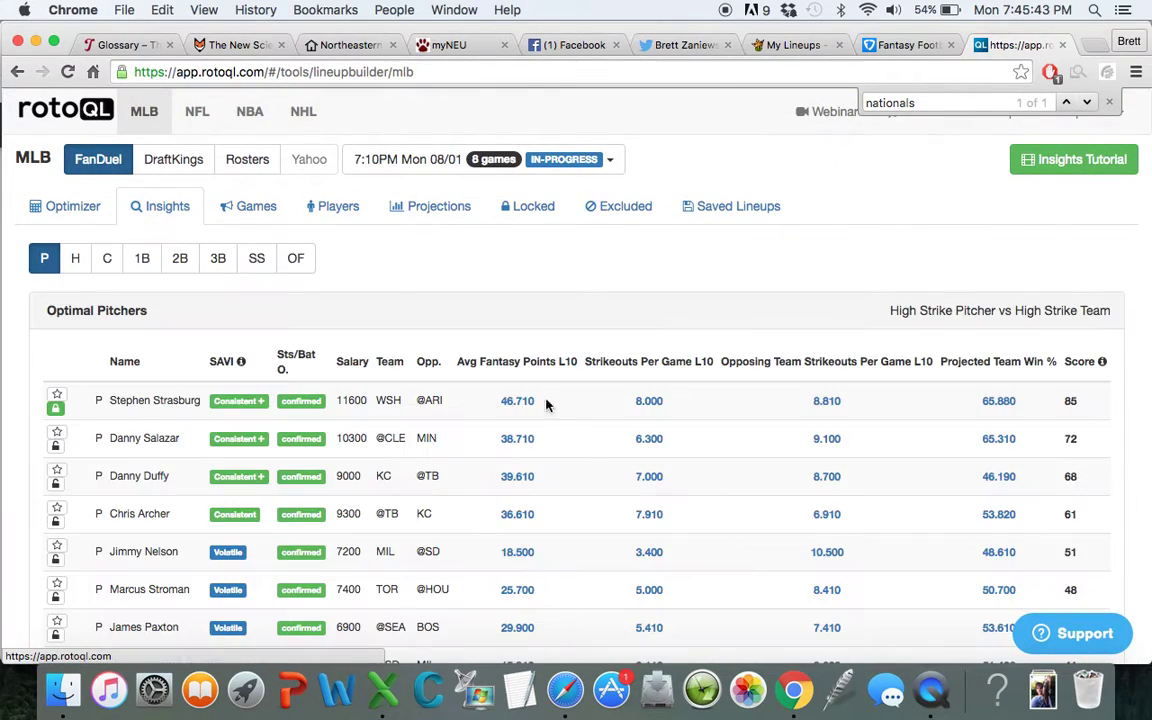
scroll(576, 462, down, 1)
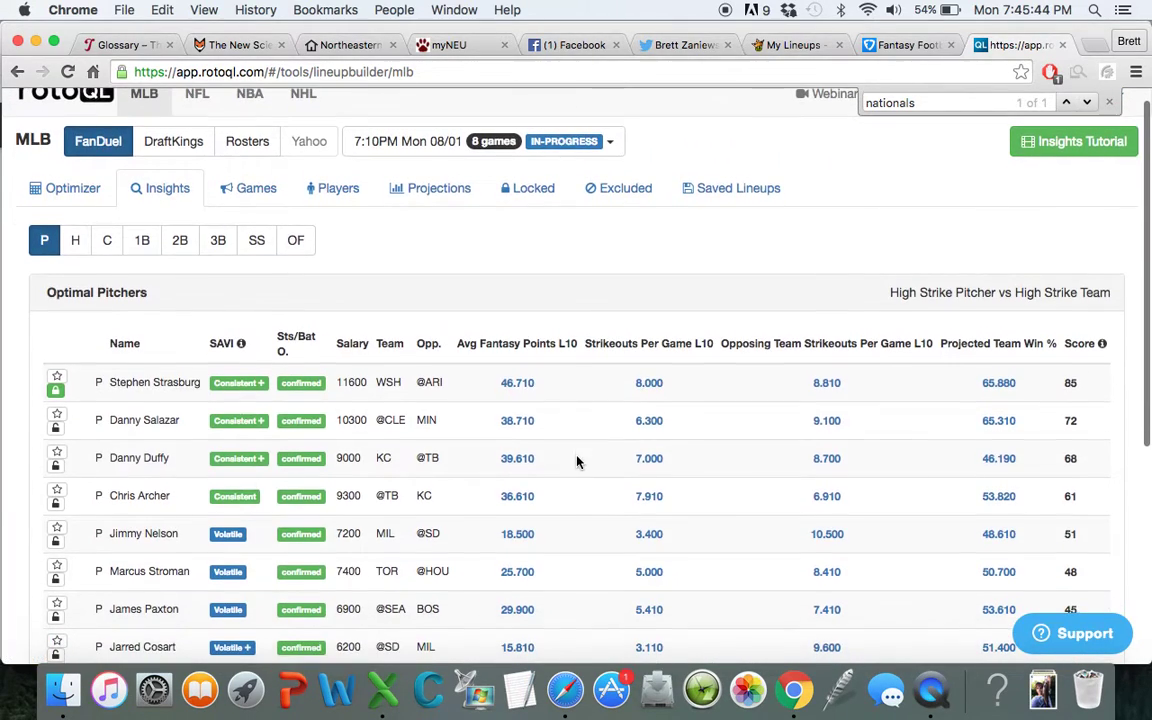
click(177, 243)
scroll(451, 458, down, 3)
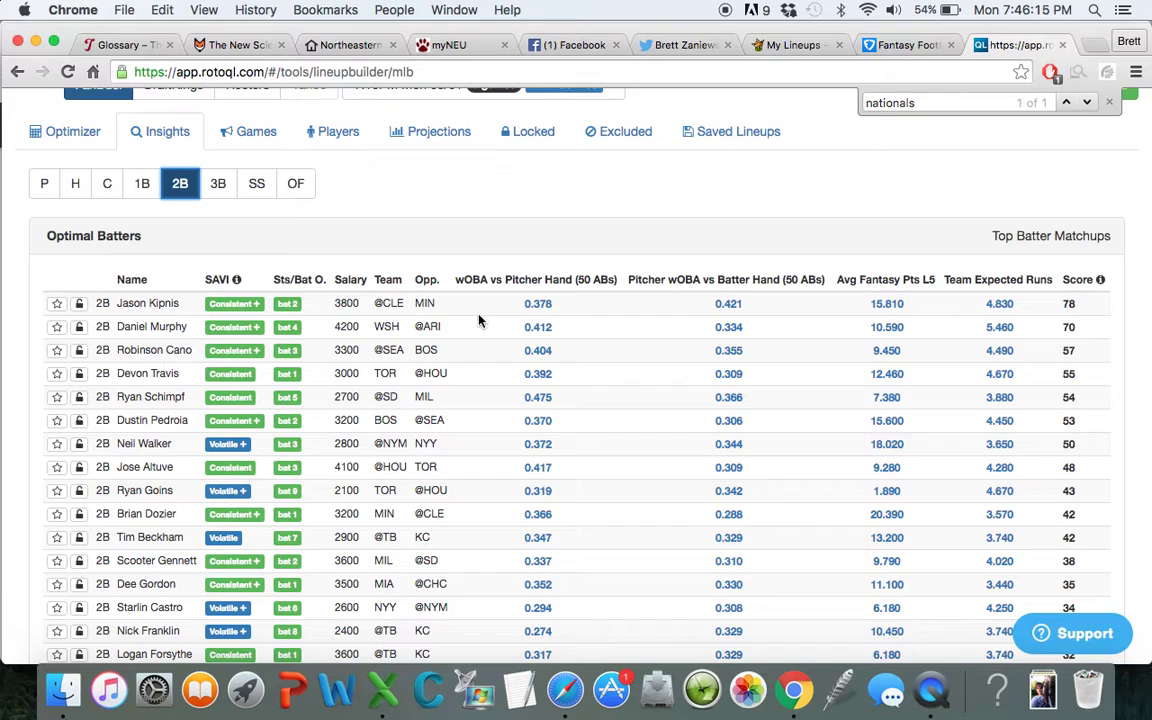
scroll(461, 313, up, 2)
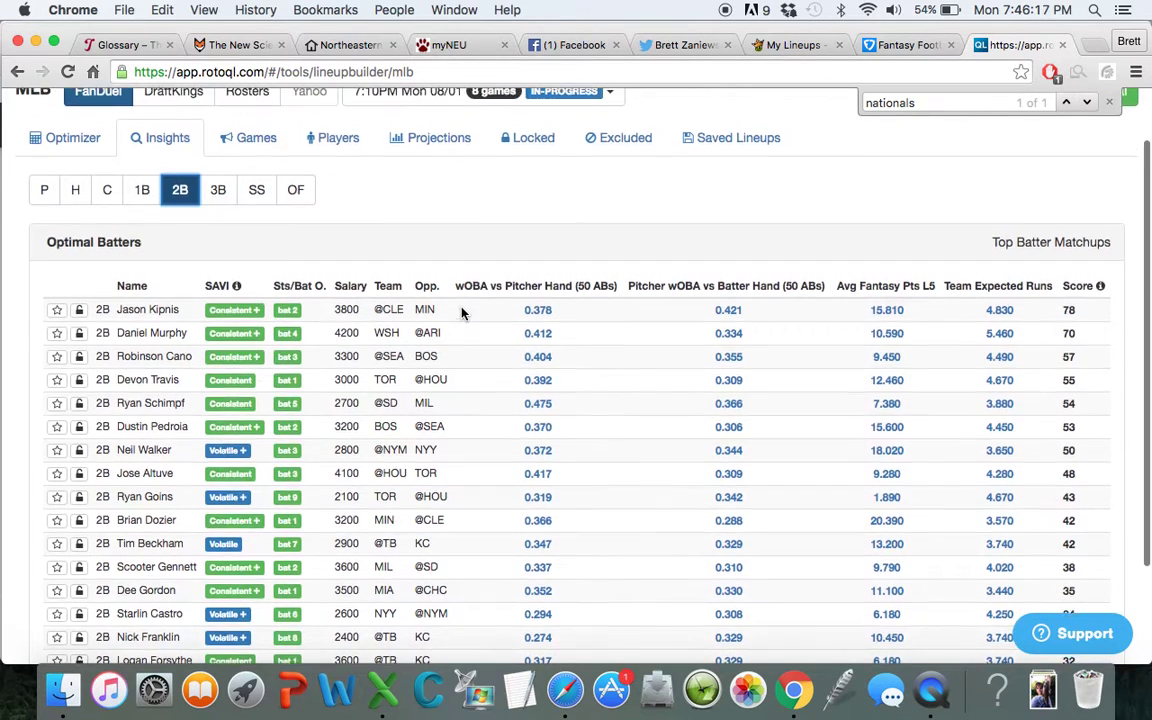
scroll(461, 313, up, 1)
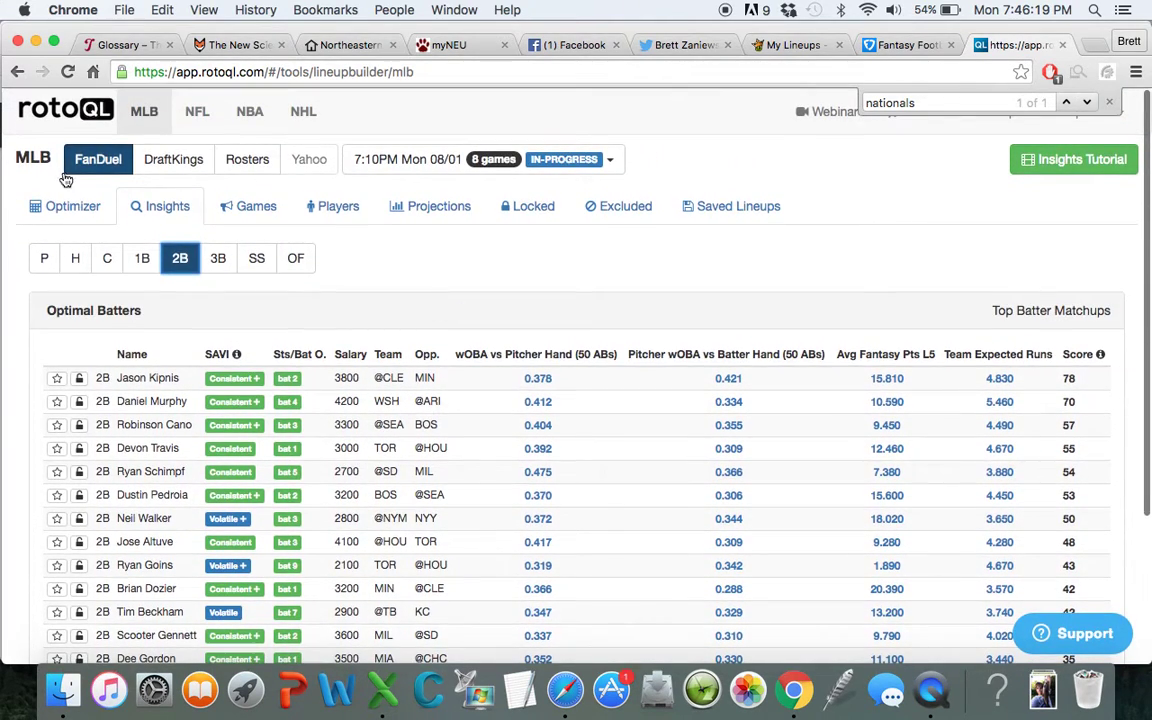
- Add SD as the team for Stack #2 in the optimizer's player stacking settings
click(51, 207)
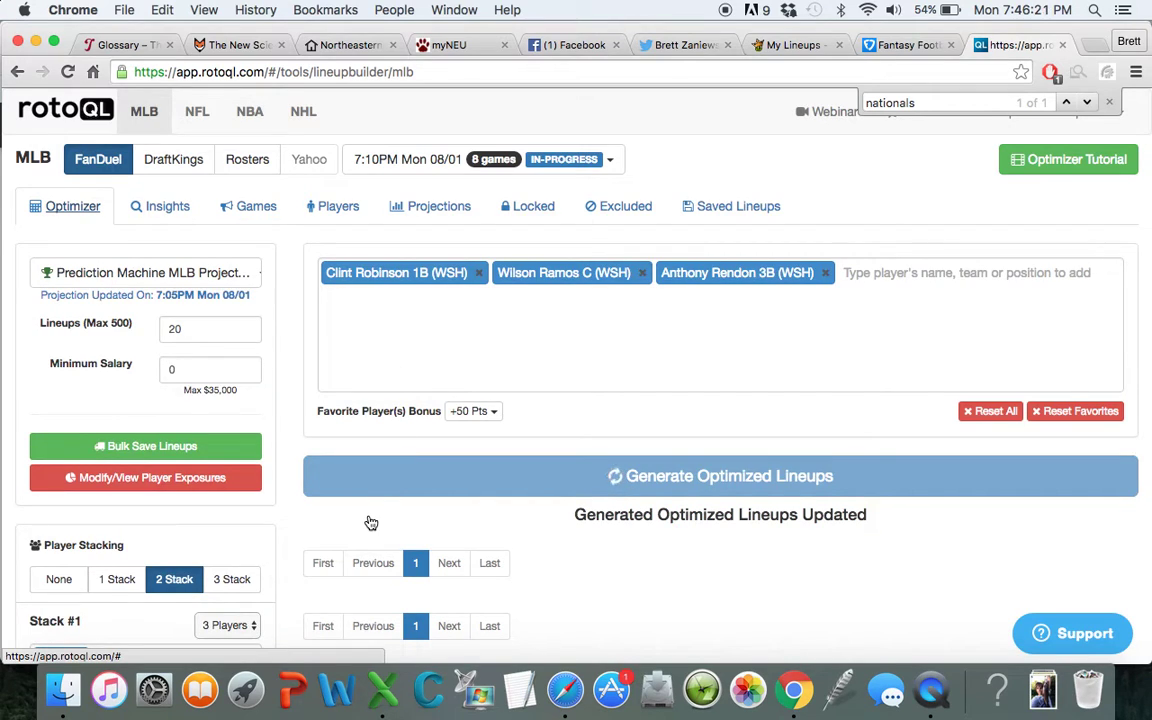
scroll(350, 540, down, 3)
scroll(350, 540, down, 3)
click(90, 548)
text(sd)
key(Return)
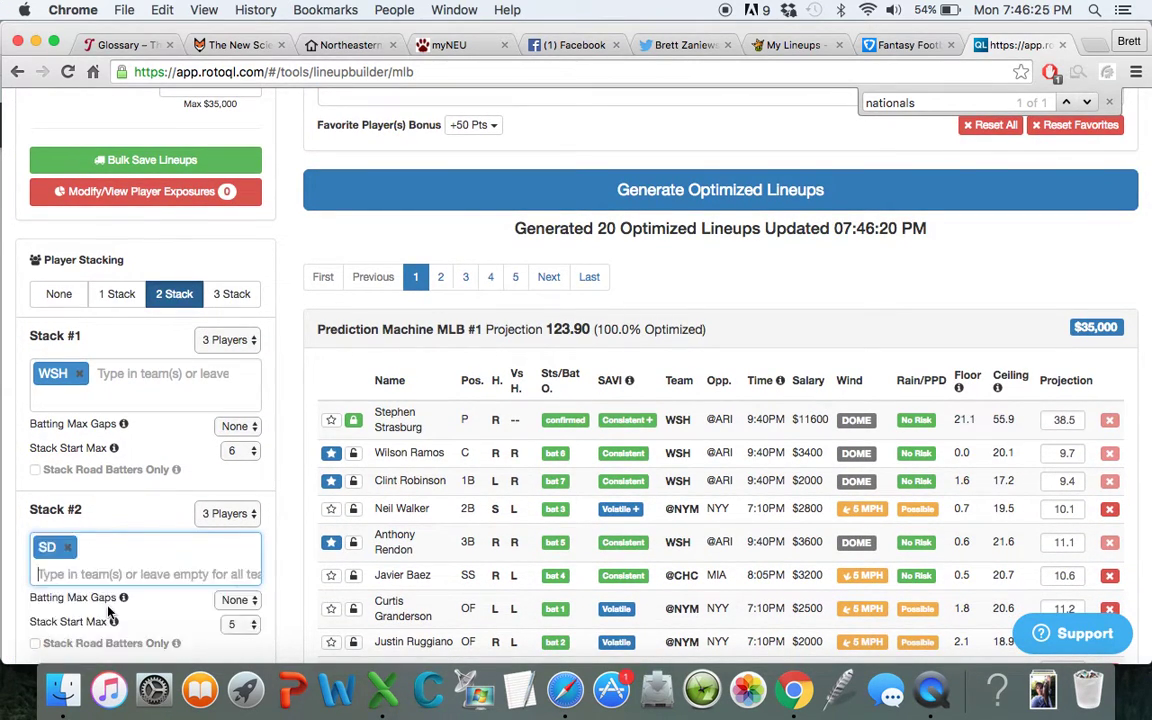
- Set Stack #2's Batting Max Gaps to 2 and Stack Start Max to 1, and regenerate the optimized lineups
scroll(440, 558, down, 2)
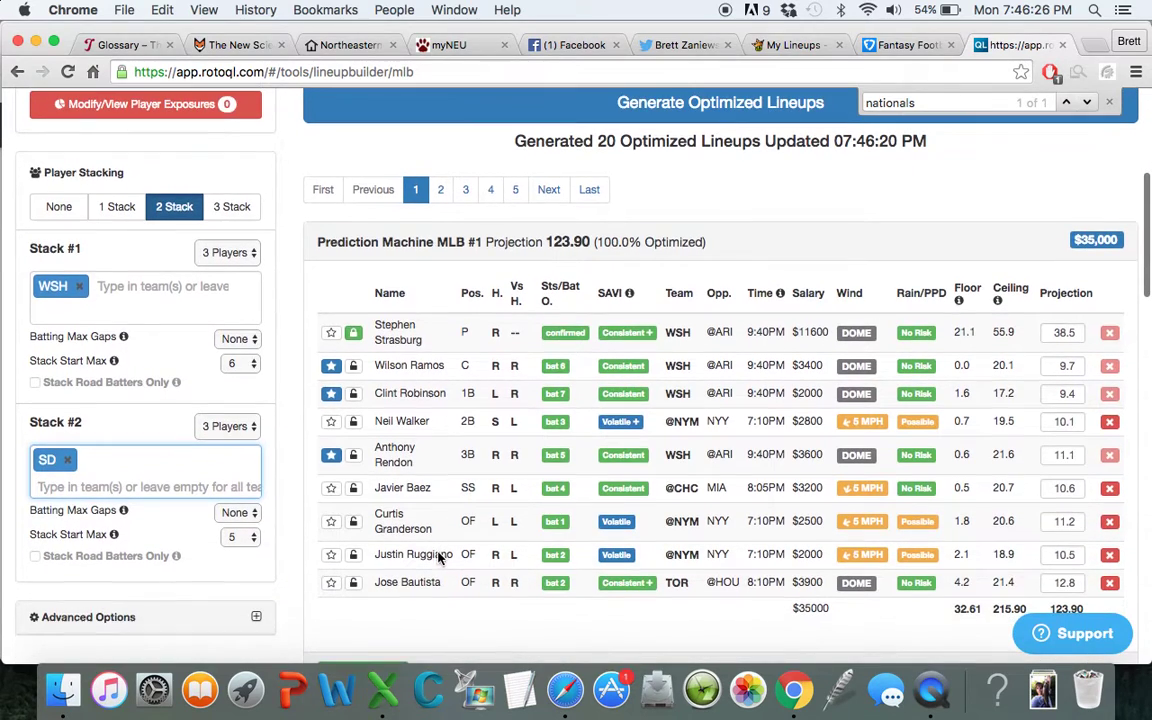
click(234, 512)
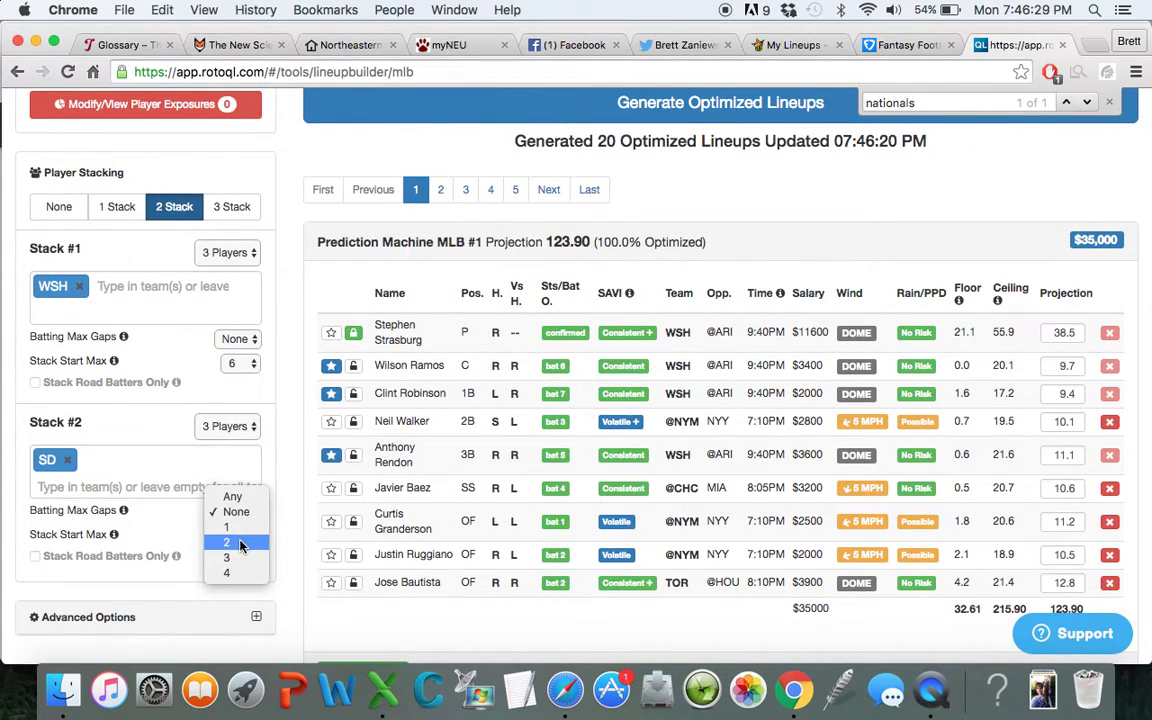
click(240, 545)
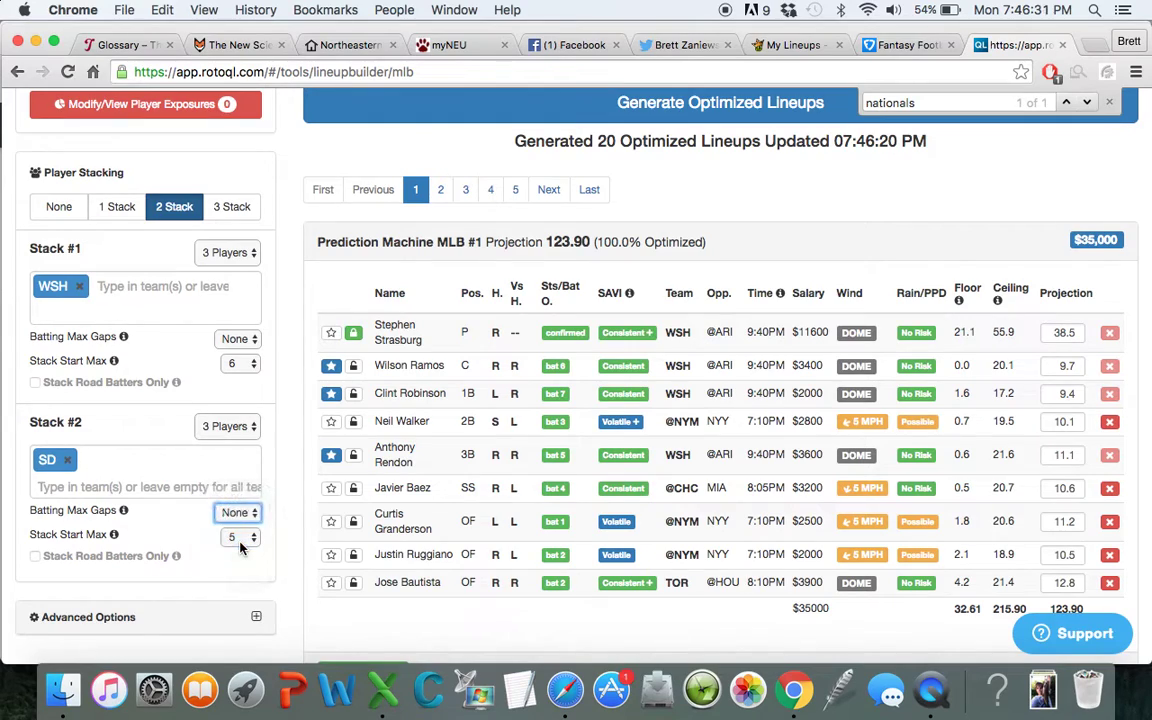
click(249, 519)
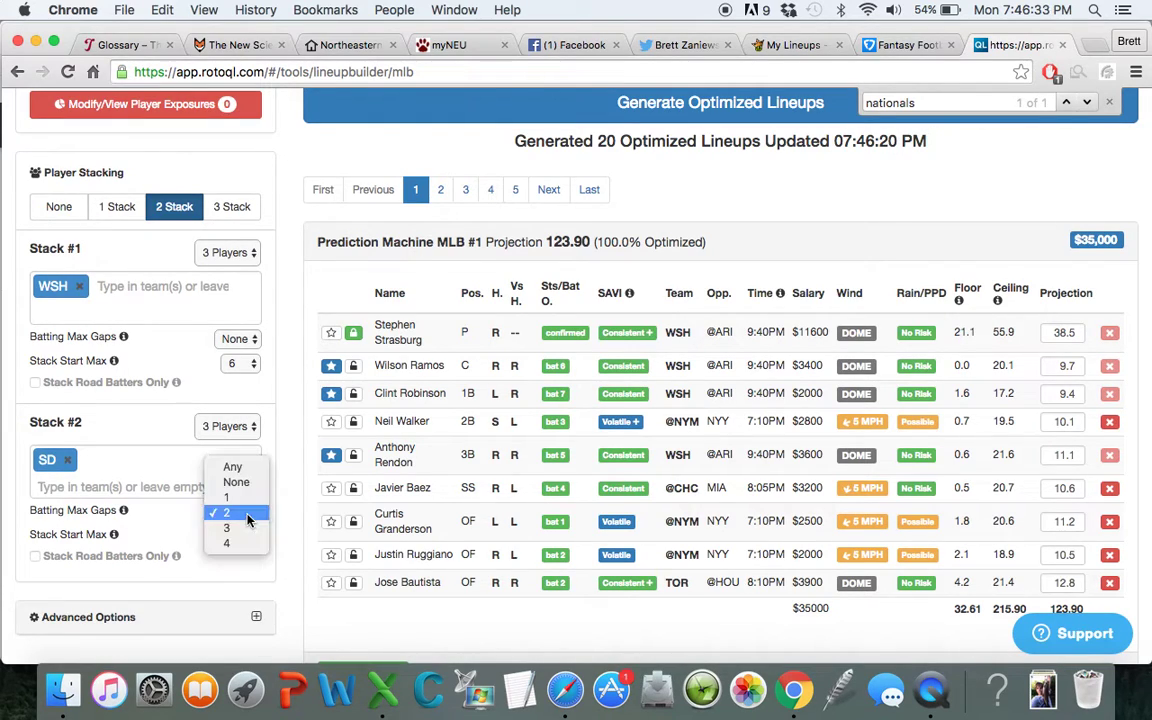
click(249, 513)
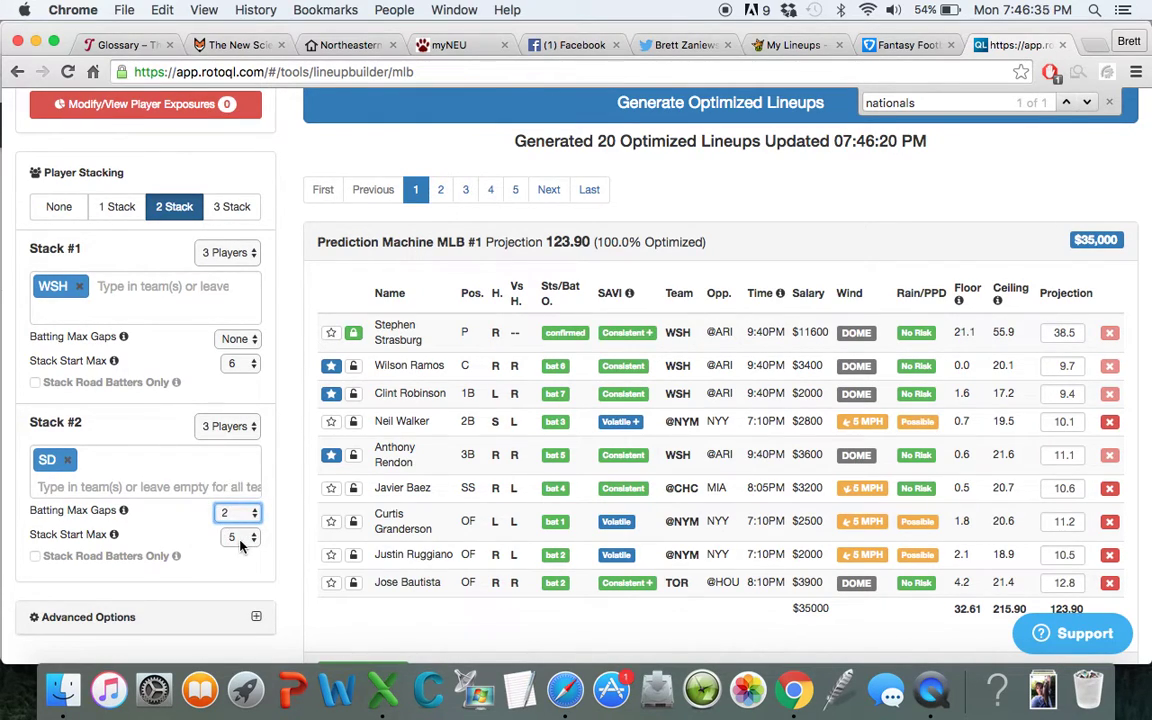
click(247, 534)
click(240, 476)
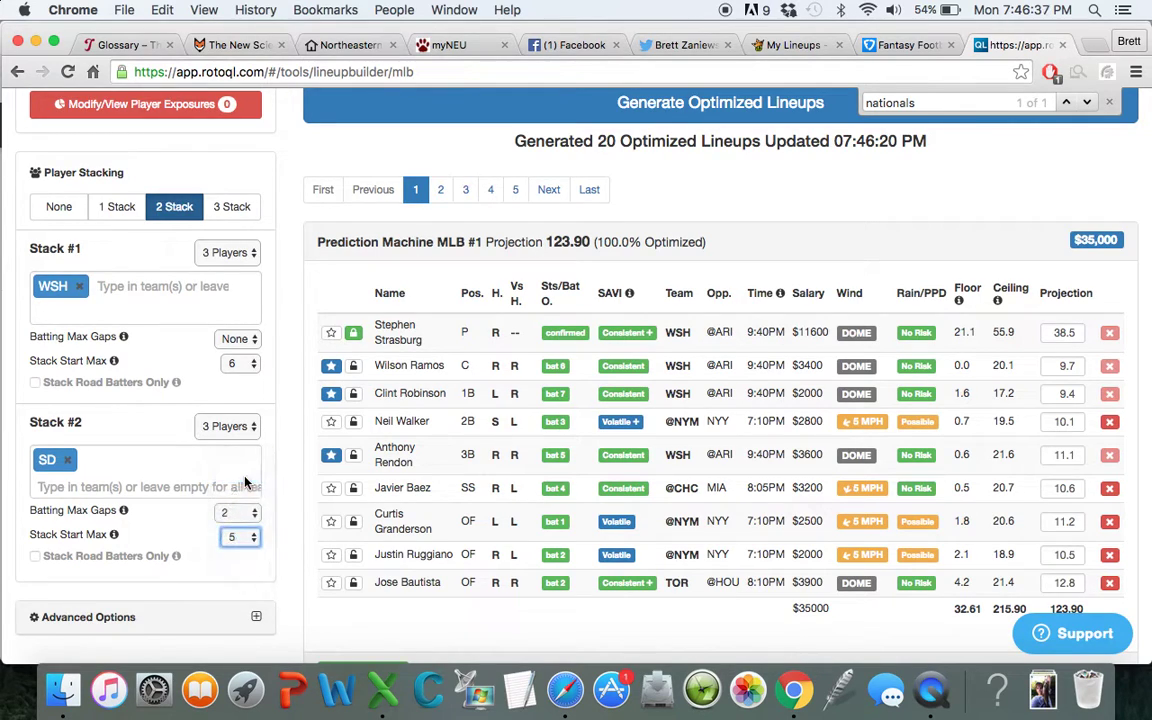
click(501, 106)
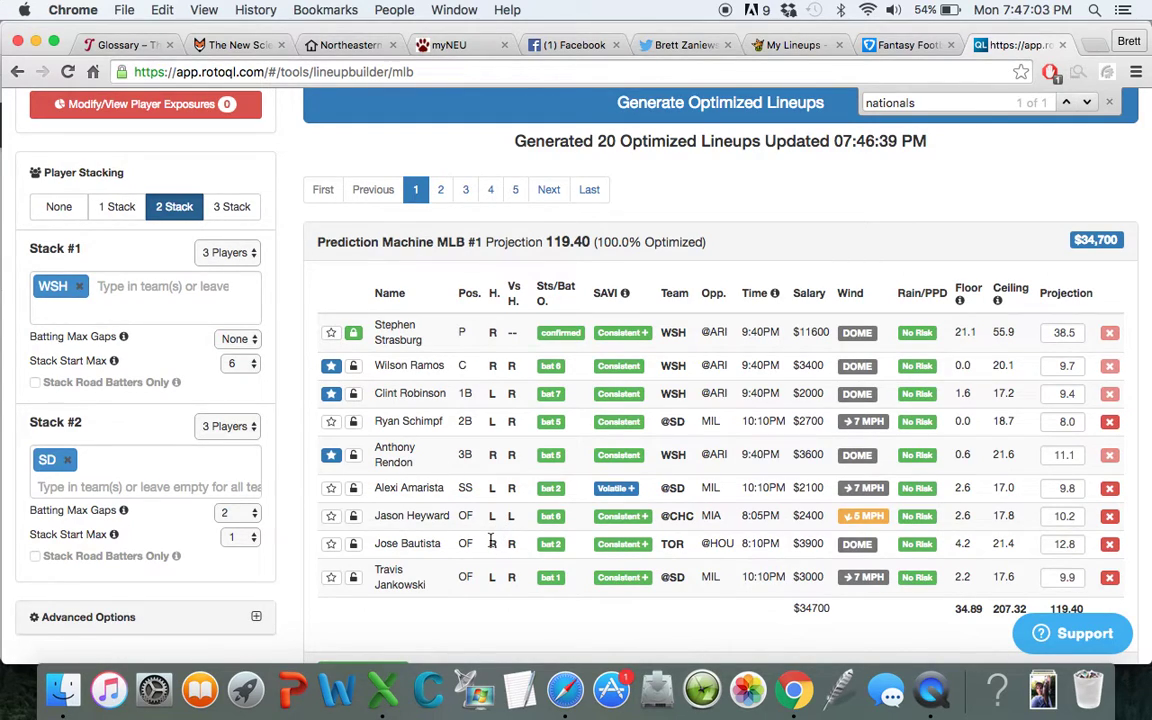
- Lock Ryan Schimpf, Travis Jankowski, Wilson Ramos, Clint Robinson, Anthony Rendon and Alexi Amarista in the first lineup
click(353, 421)
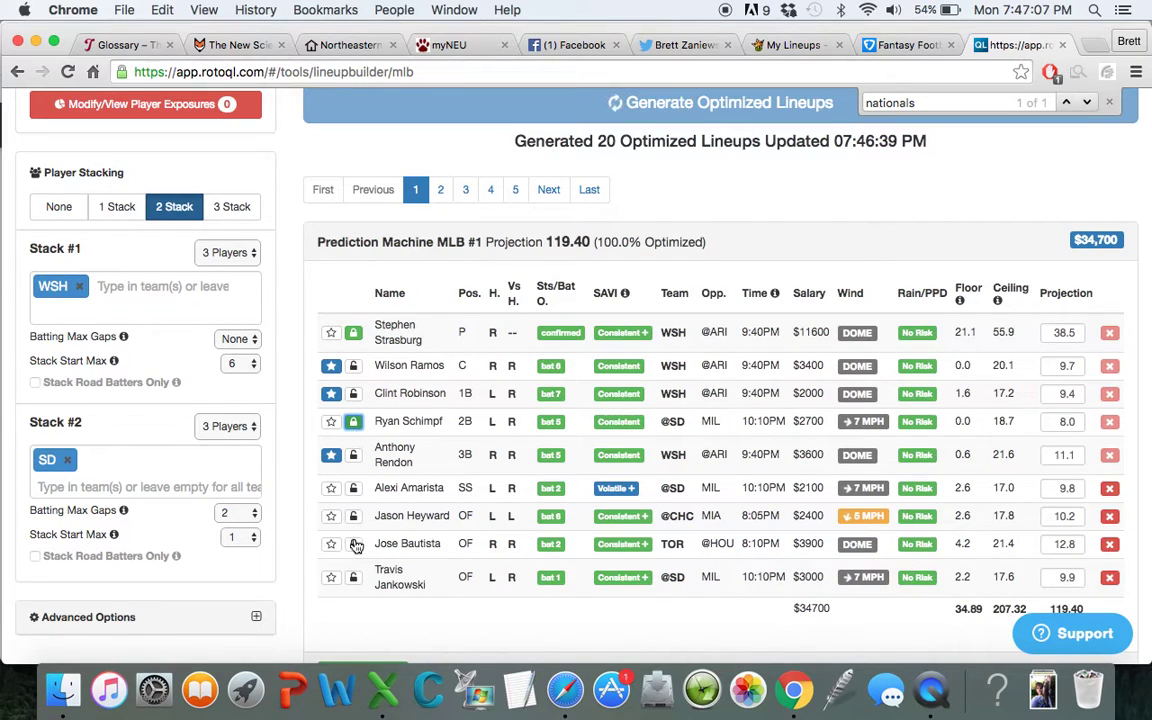
click(353, 577)
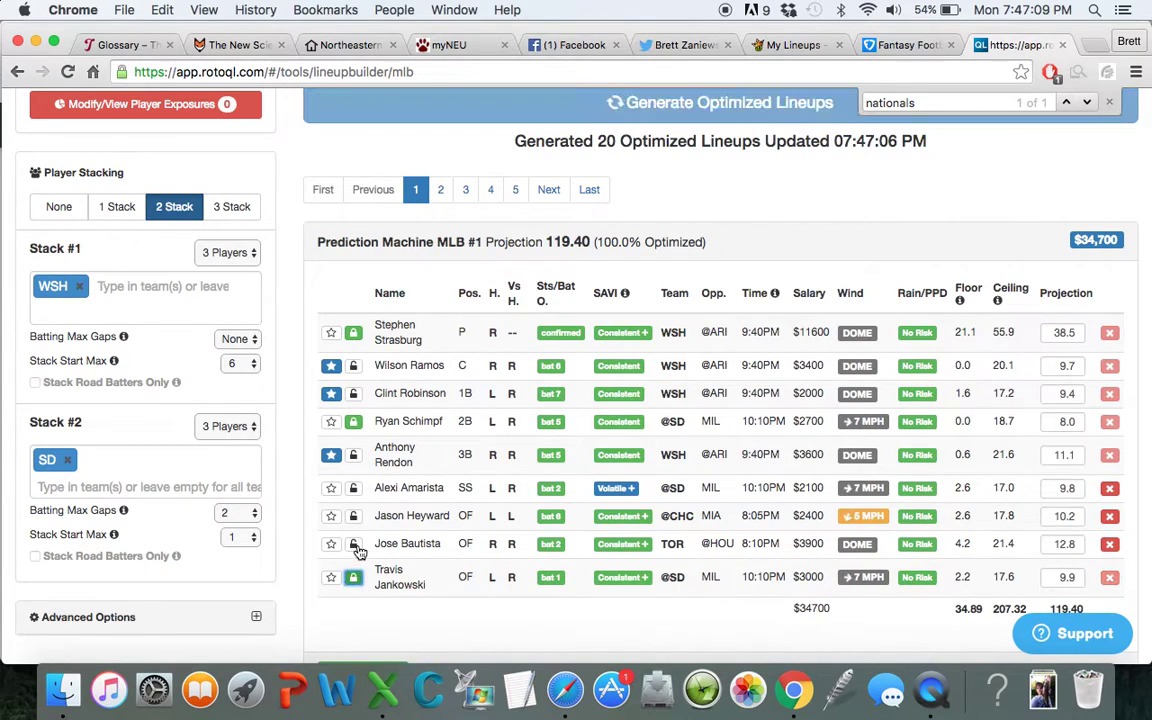
click(354, 366)
click(353, 393)
click(354, 455)
click(354, 489)
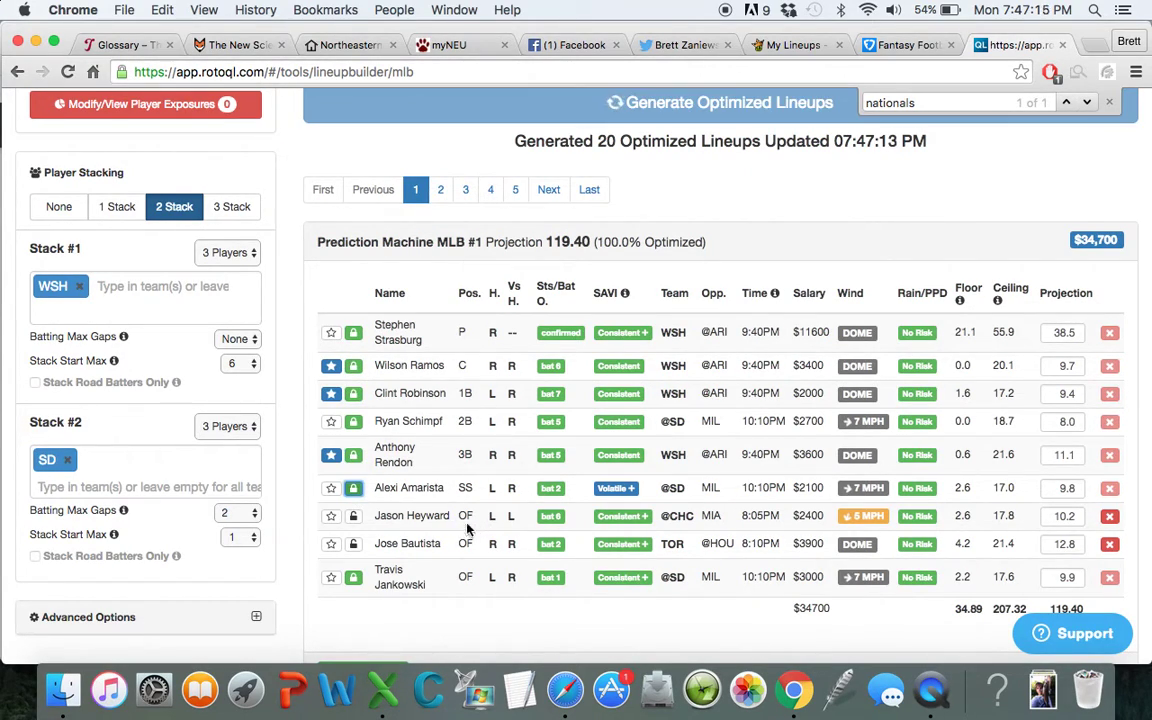
- Compare the outfielders' batter matchups in the insights and lock Nelson Cruz
scroll(600, 537, up, 10)
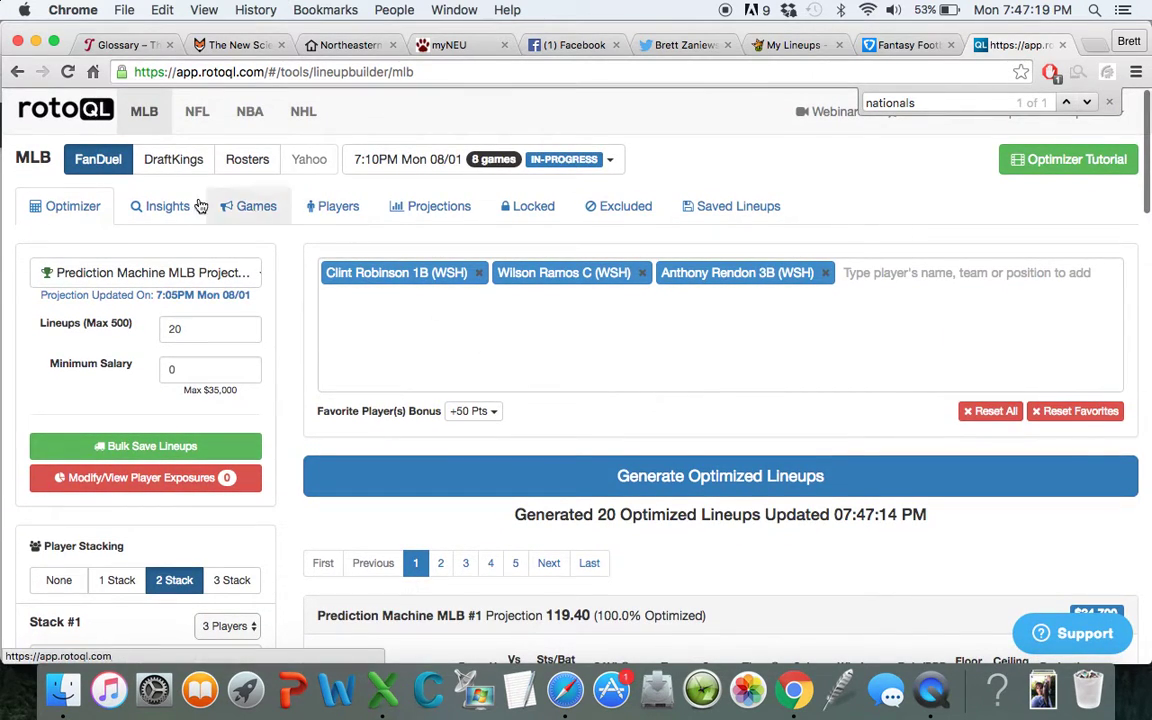
click(165, 207)
click(296, 261)
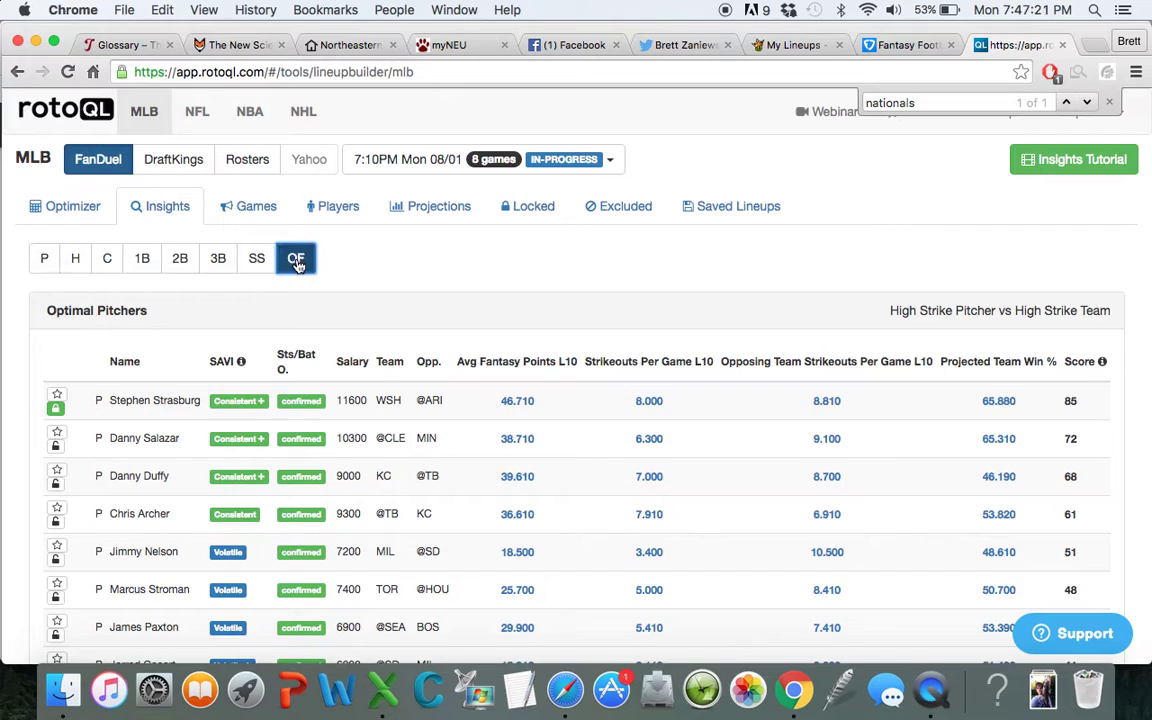
scroll(463, 500, down, 3)
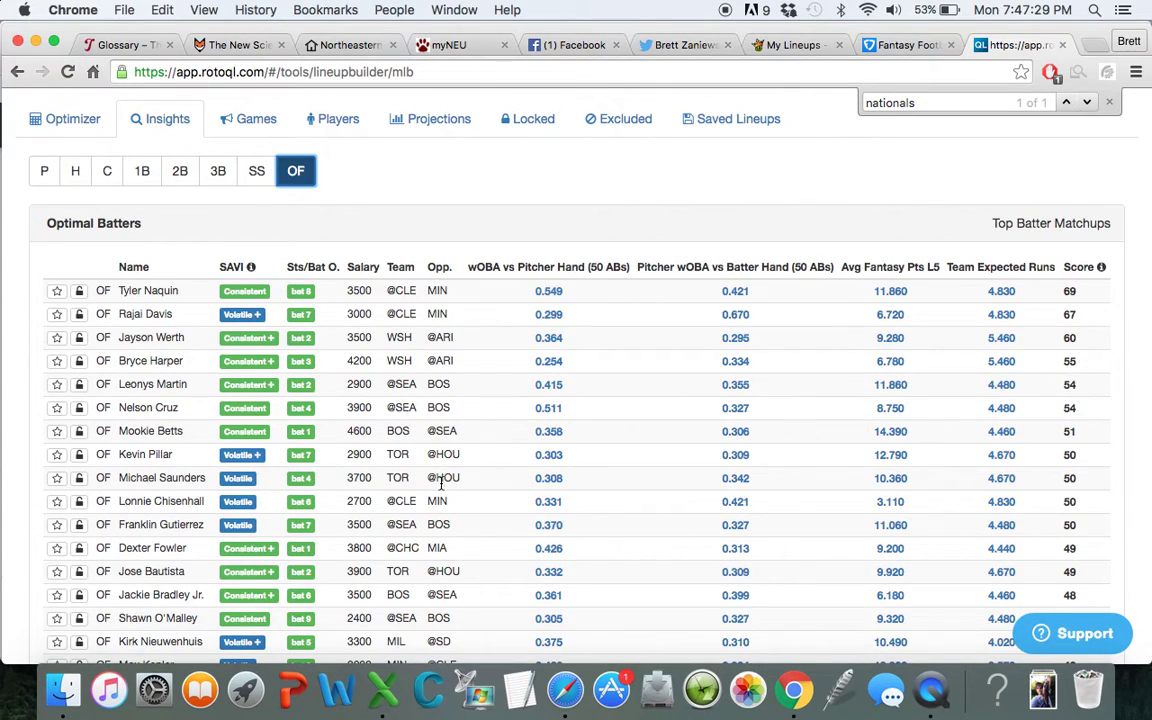
scroll(440, 483, down, 1)
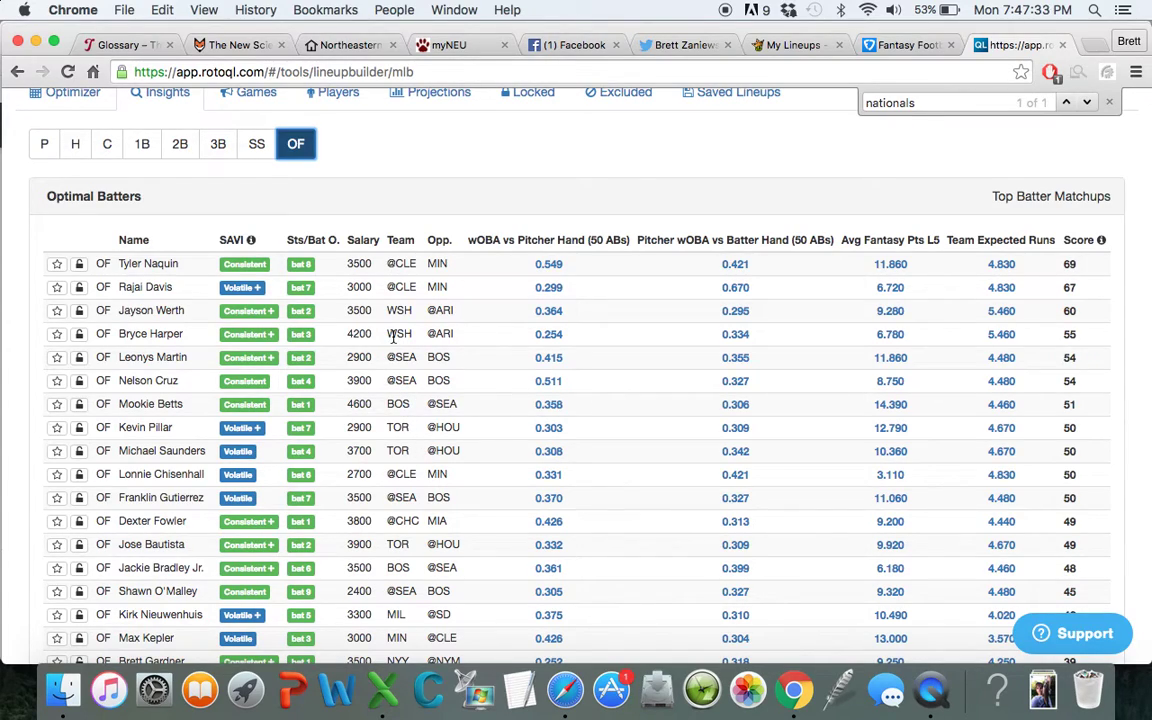
scroll(393, 337, down, 1)
scroll(393, 337, up, 1)
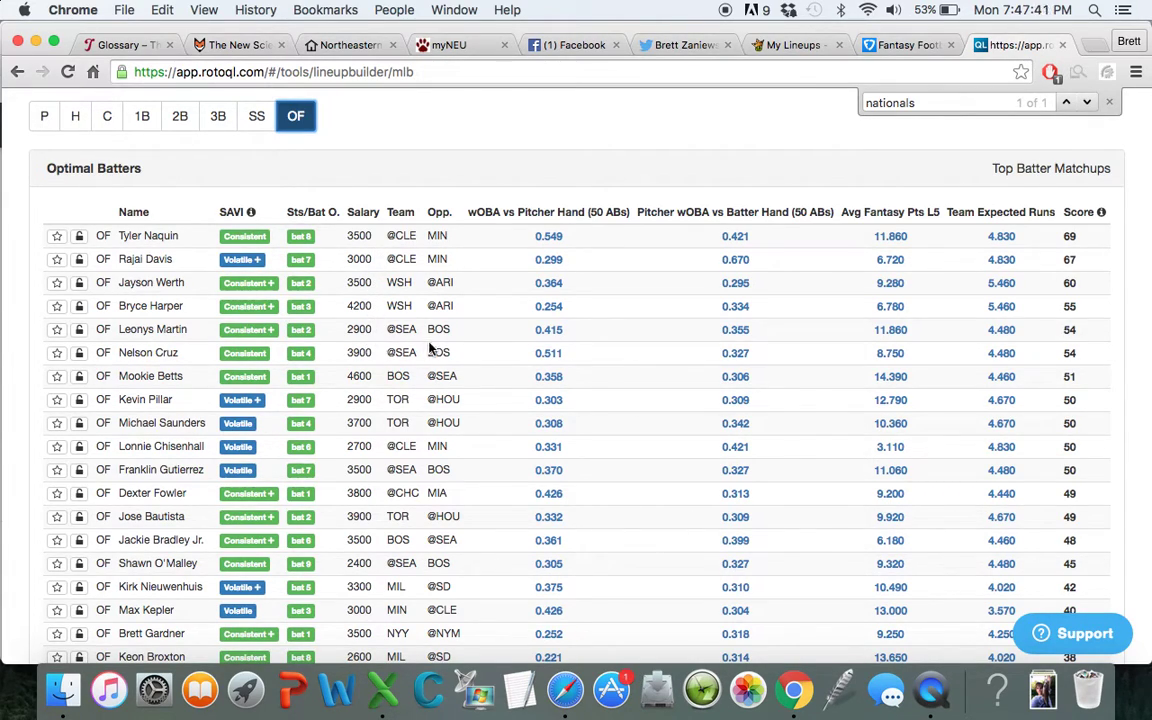
scroll(430, 347, up, 3)
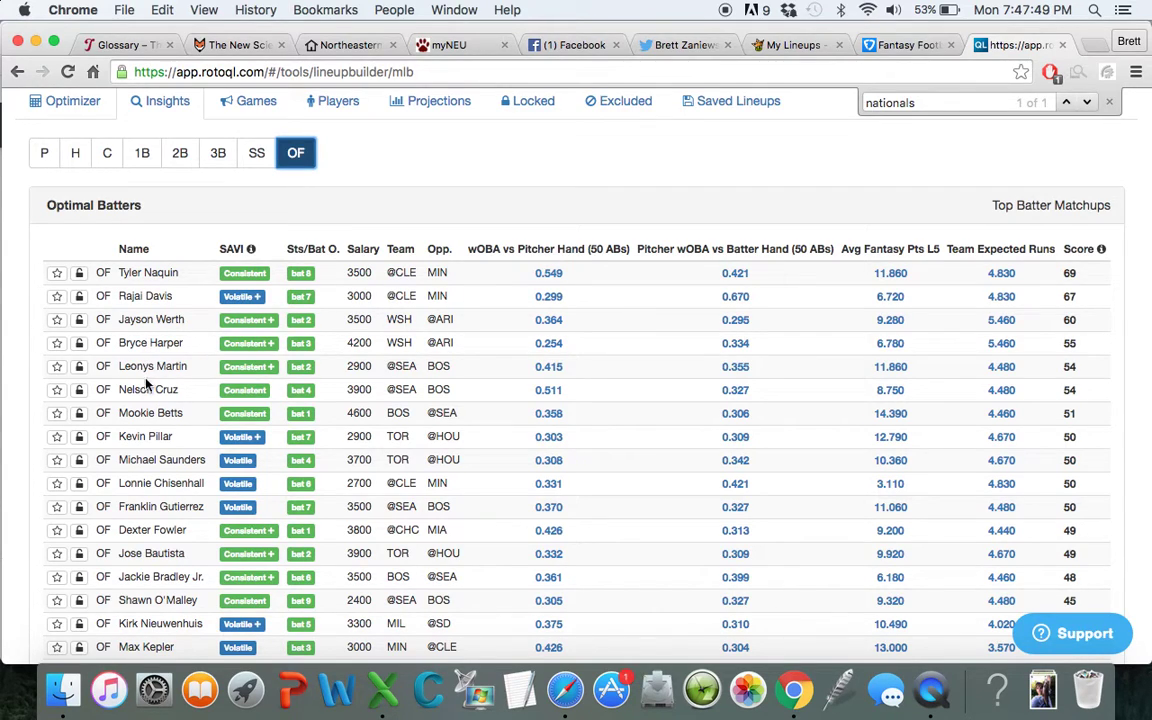
click(79, 389)
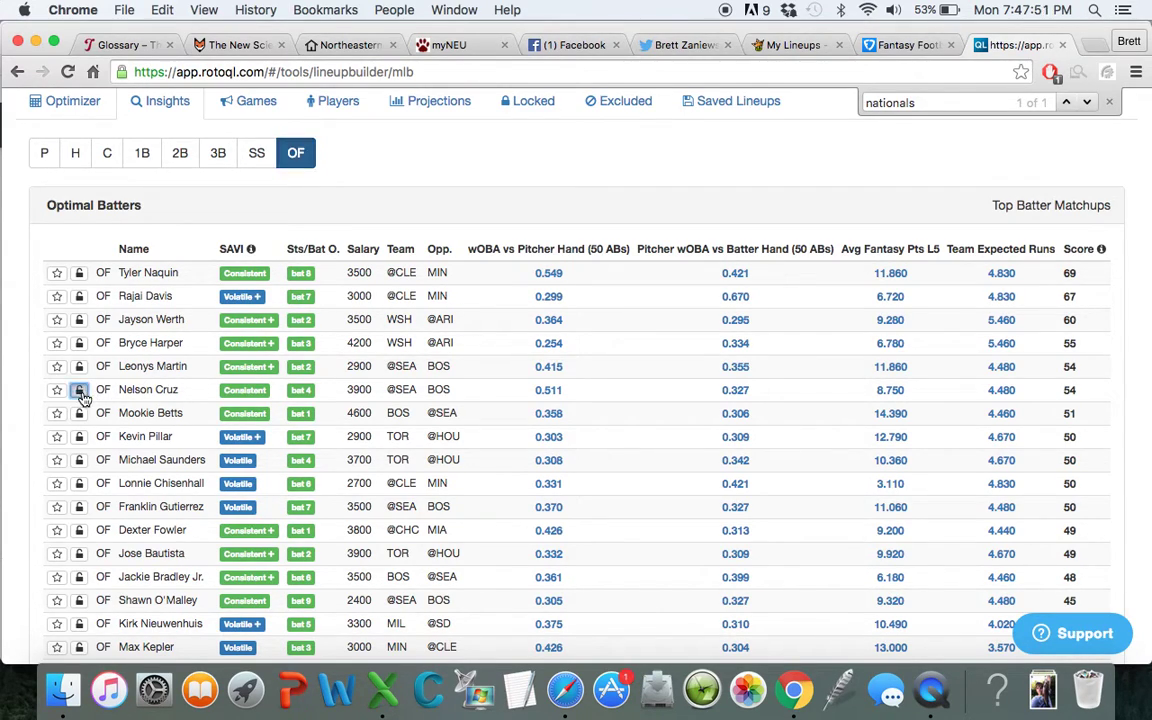
- Return to the optimizer and exclude outfielder Jason Heyward from the first optimized lineup
scroll(376, 260, up, 5)
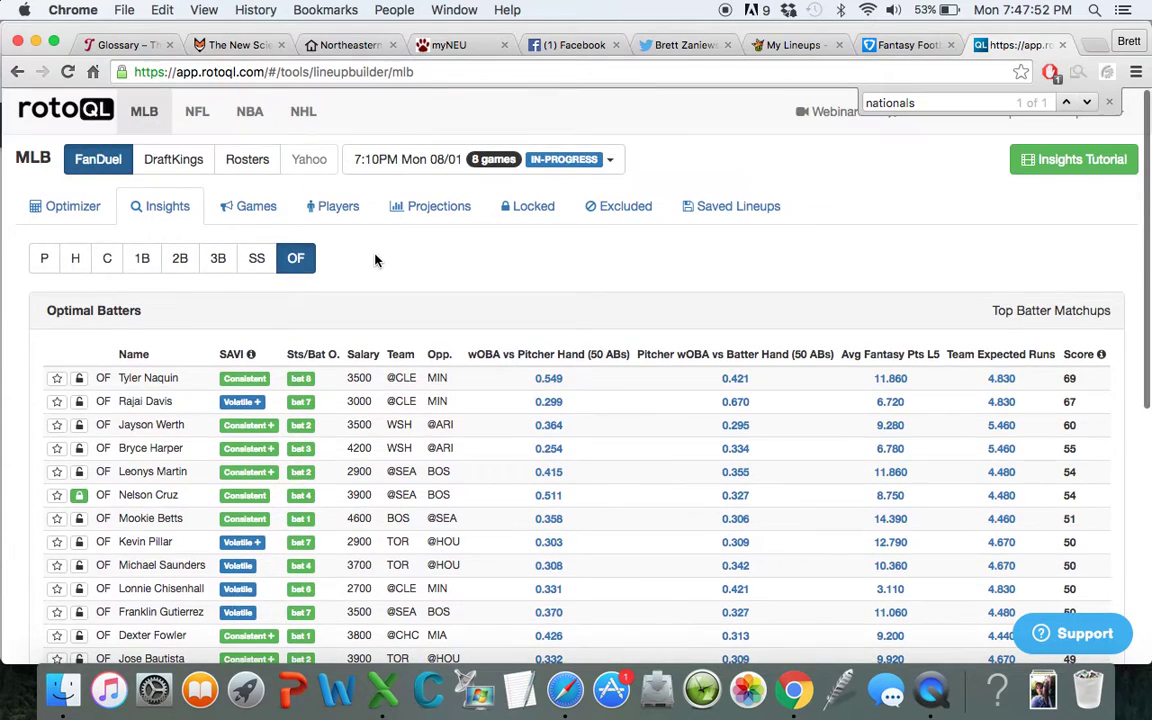
click(75, 208)
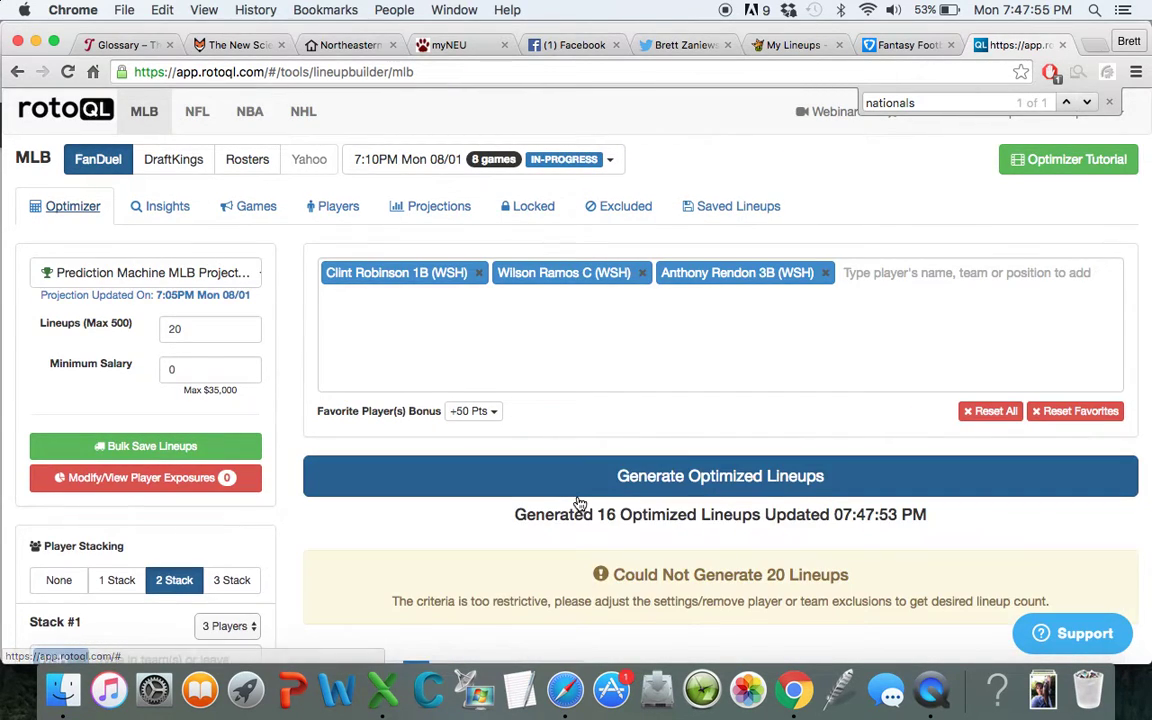
scroll(577, 501, down, 5)
scroll(577, 501, down, 5)
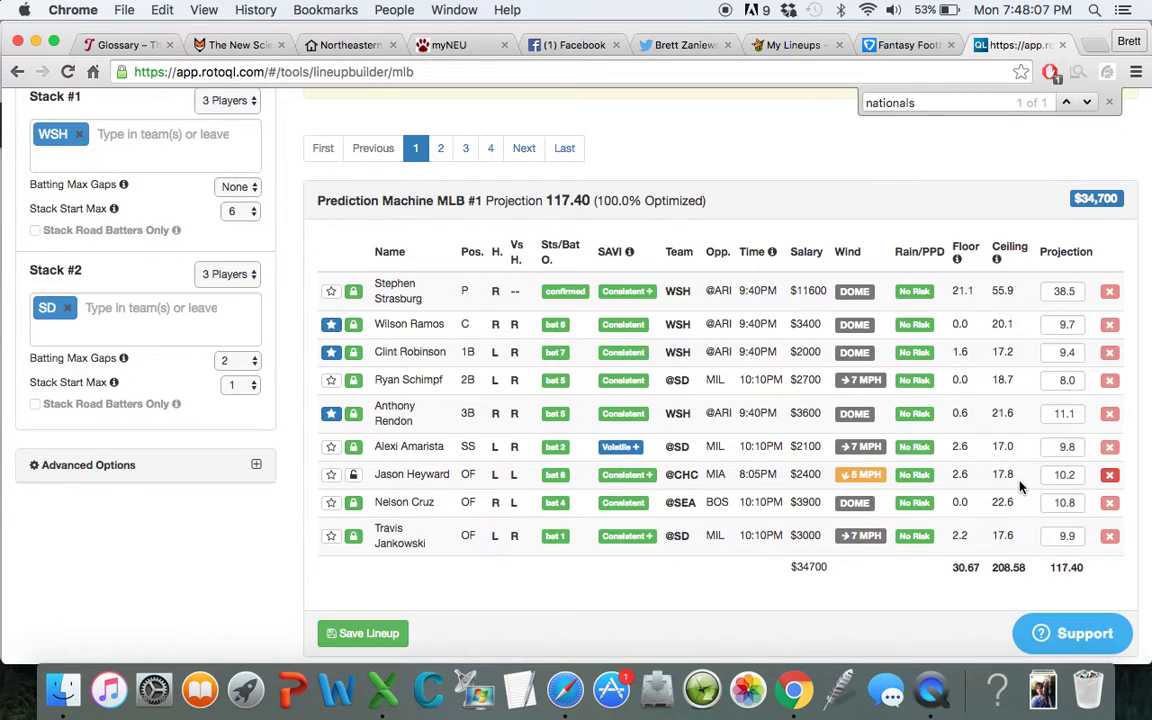
click(1110, 476)
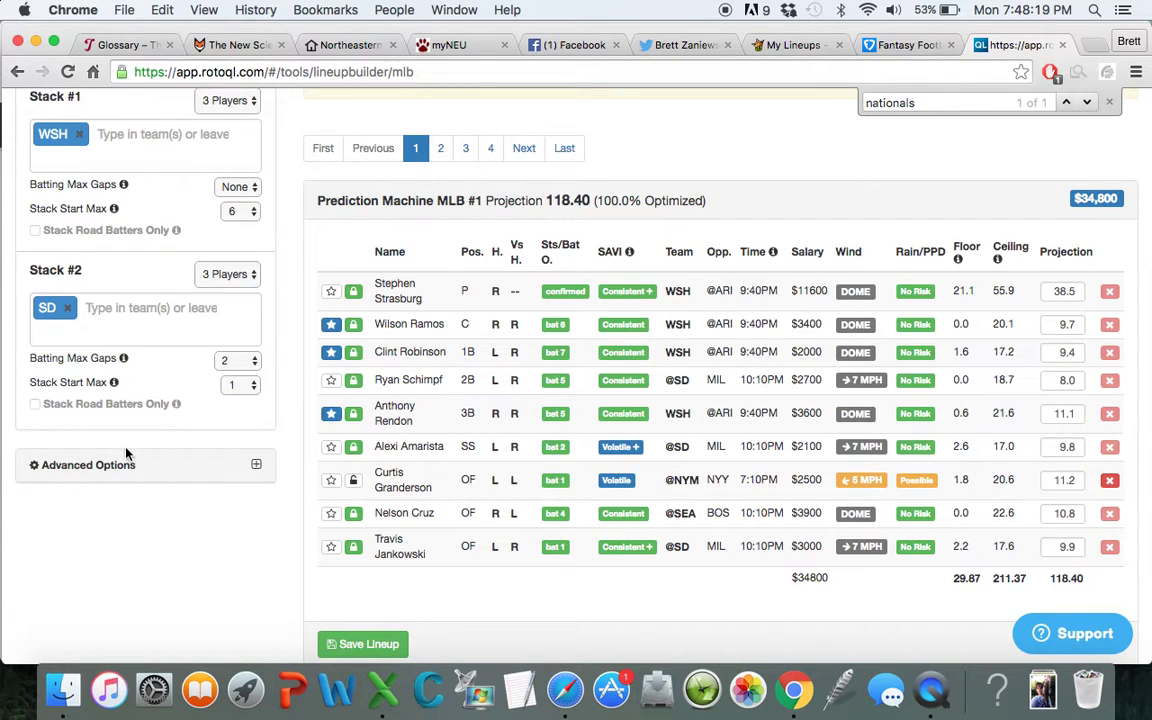
- Expand the optimizer's advanced options and restrict Batting Sides to Opposite Side Only
scroll(124, 452, up, 5)
scroll(124, 452, down, 5)
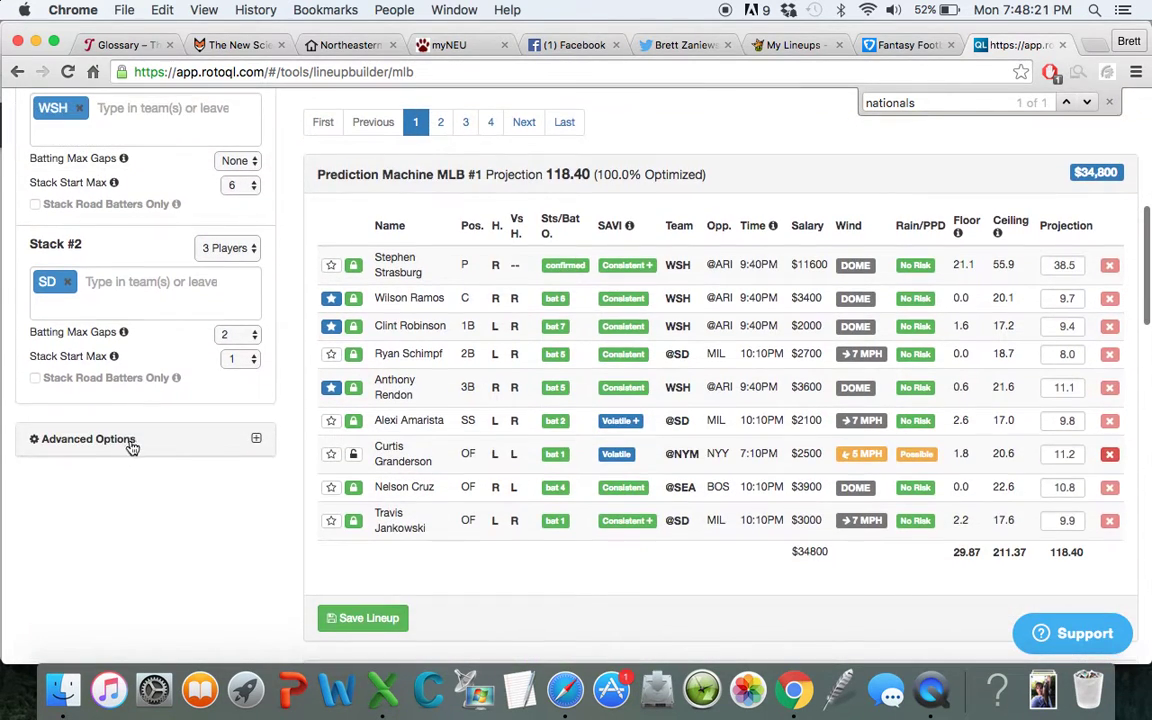
click(125, 442)
scroll(282, 498, down, 2)
scroll(282, 498, down, 5)
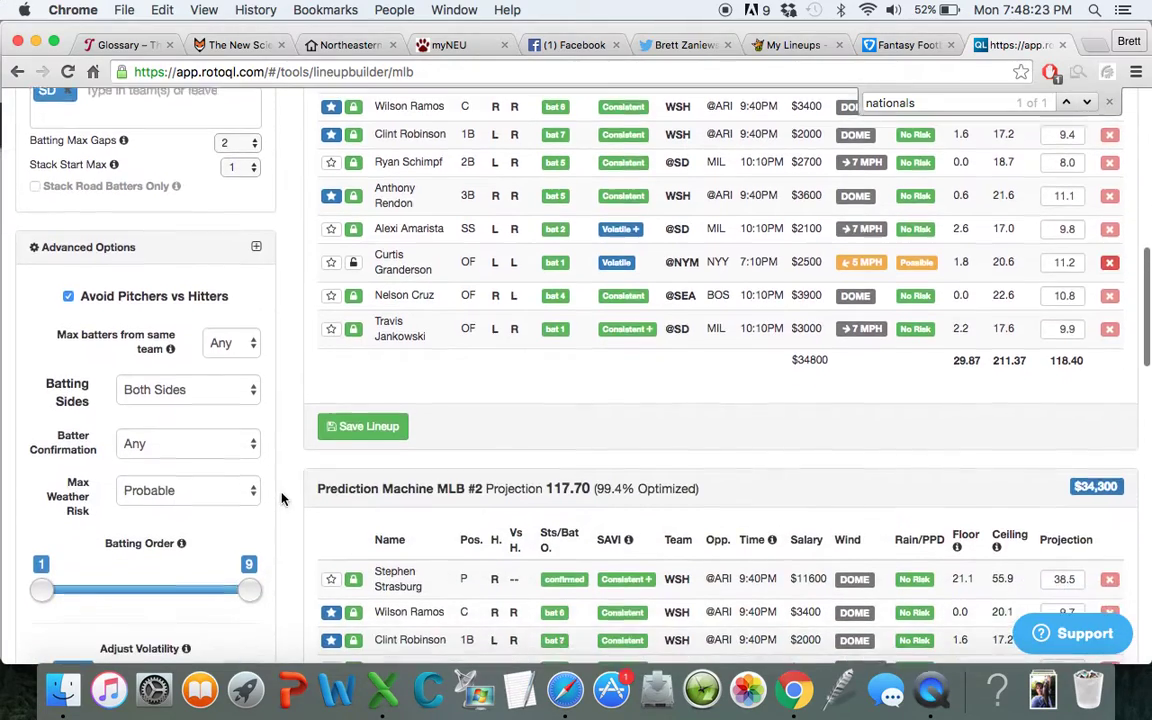
scroll(282, 498, up, 1)
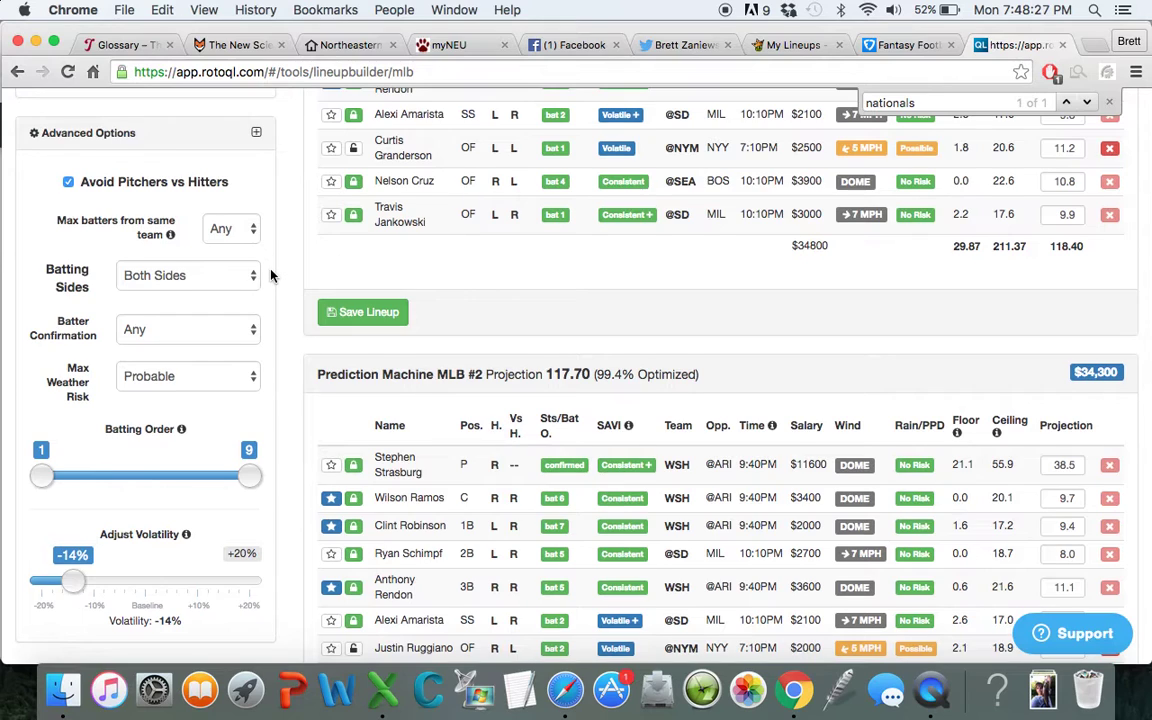
scroll(270, 255, down, 2)
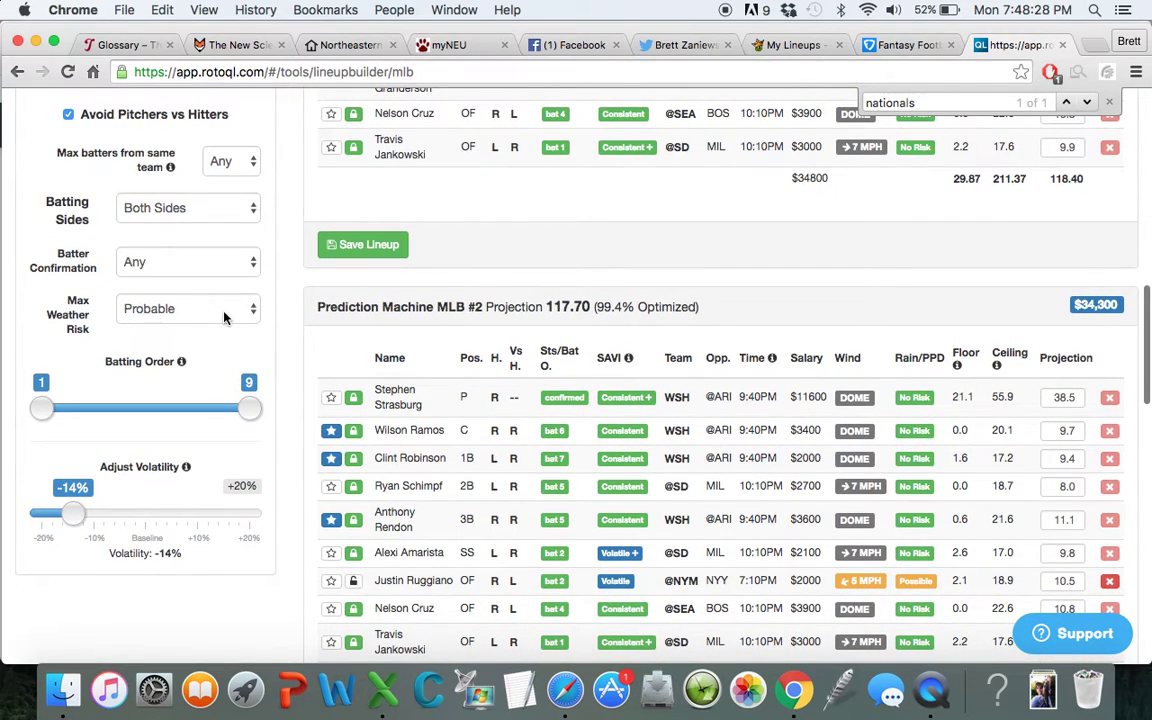
click(234, 212)
click(232, 226)
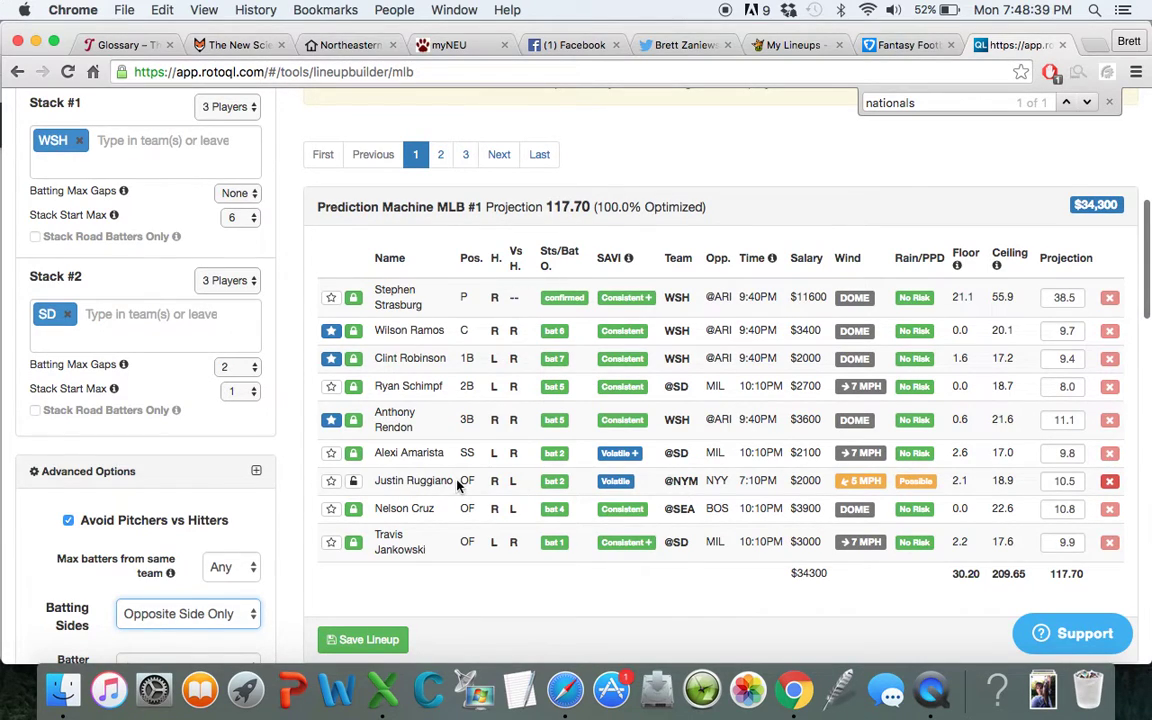
- Review the first optimized lineup, highlighting Justin Ruggiano as the remaining outfielder and checking the players' salaries and rain risk
drag(463, 480, 374, 480)
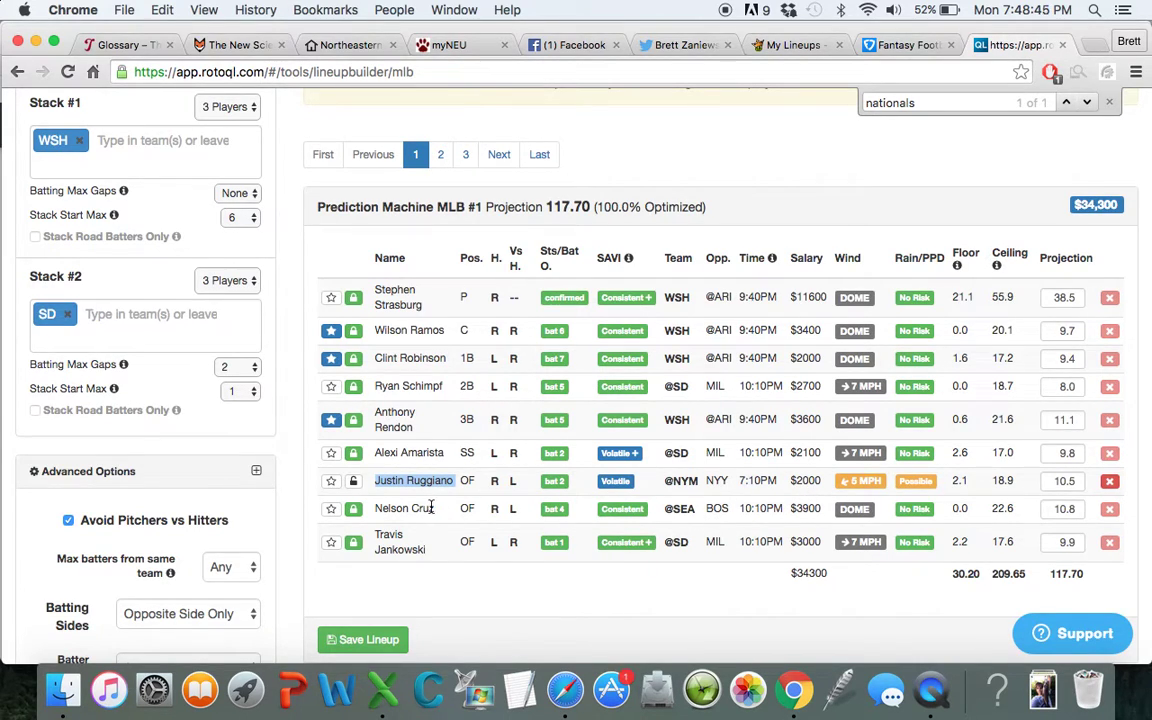
scroll(701, 380, up, 1)
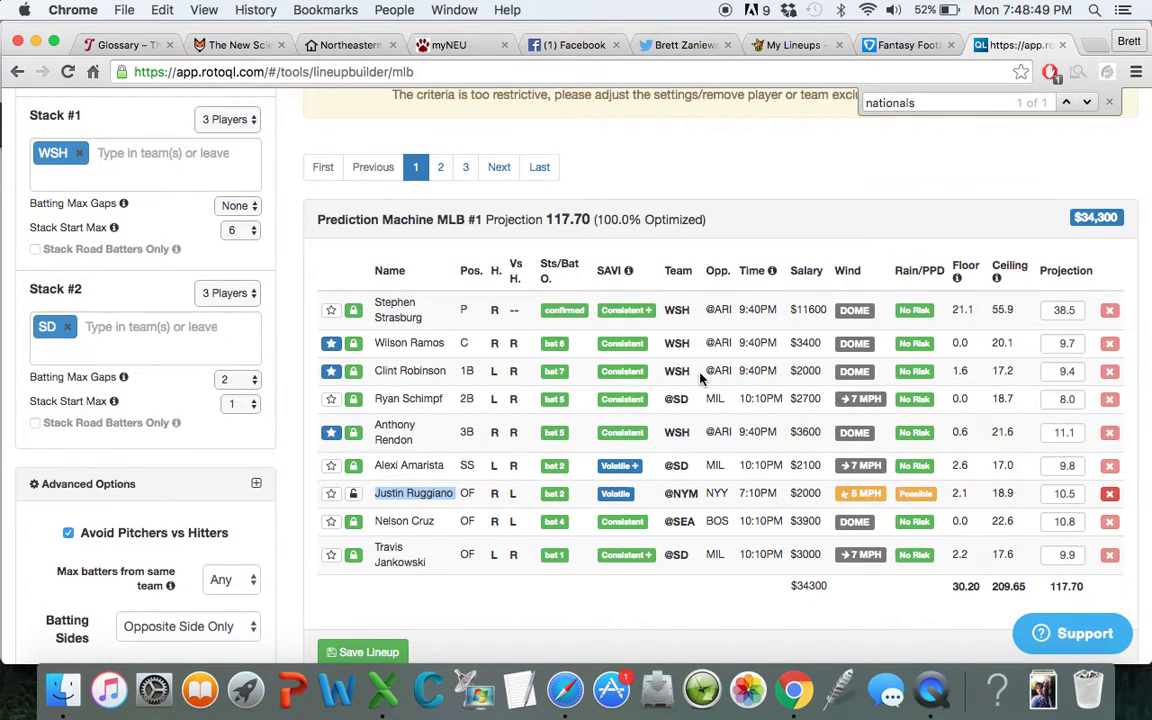
scroll(800, 382, up, 1)
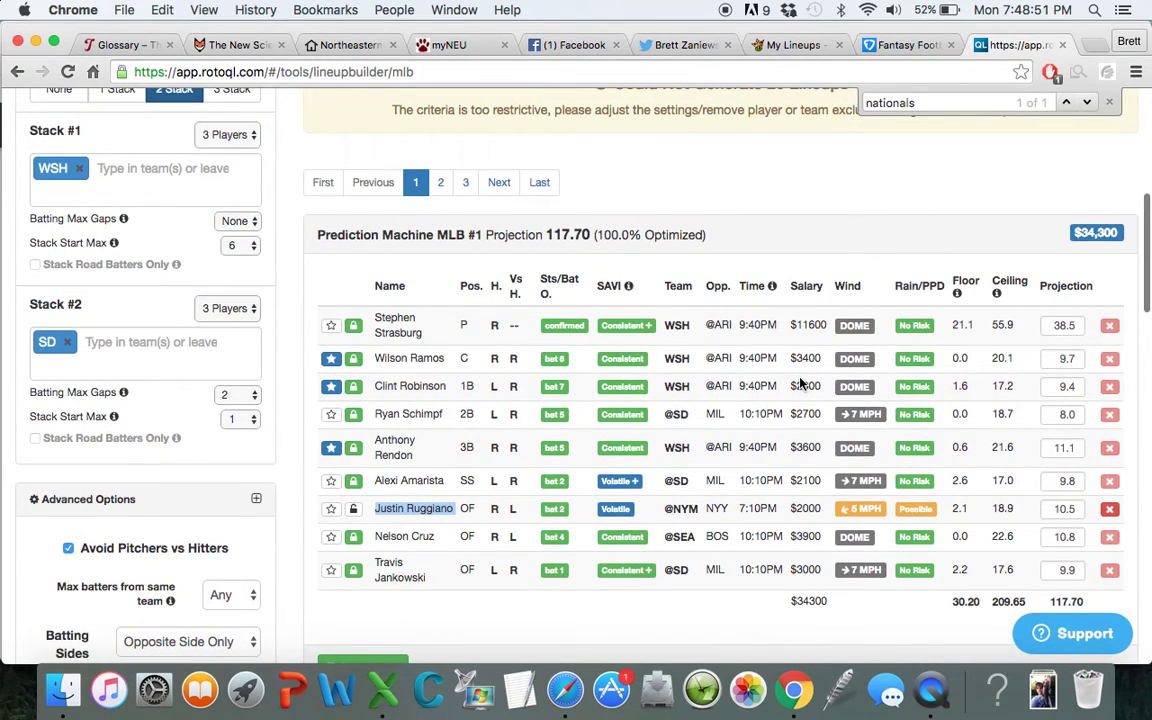
scroll(800, 382, up, 1)
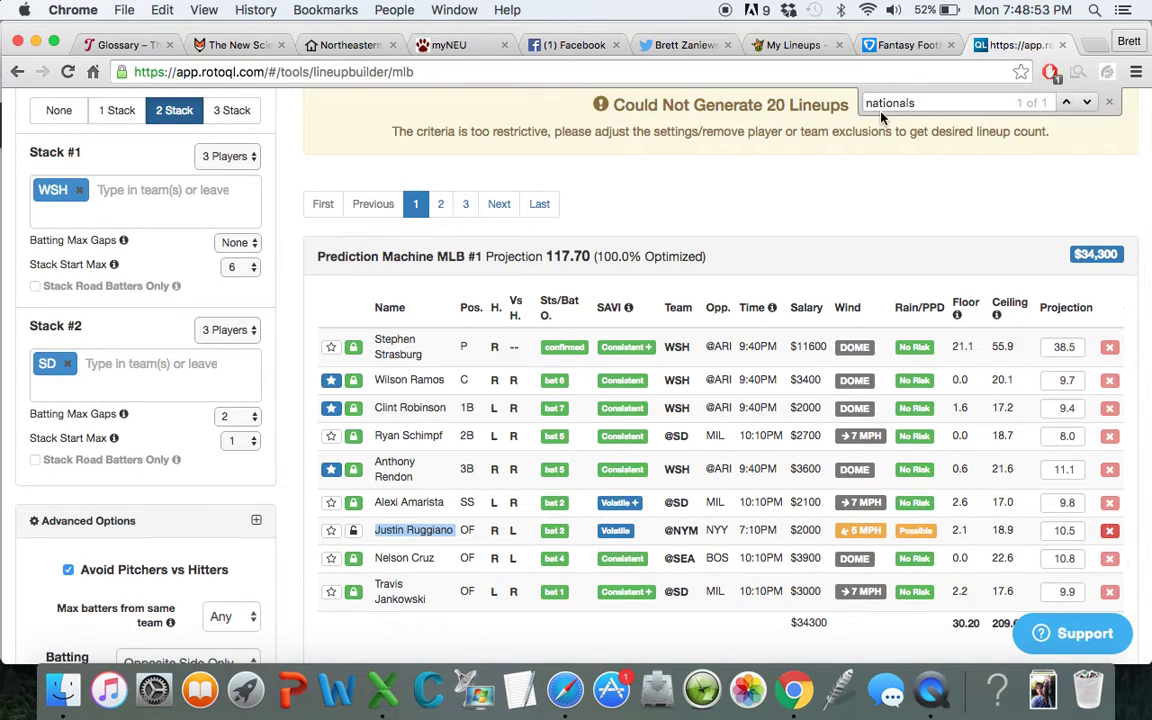
scroll(874, 220, down, 3)
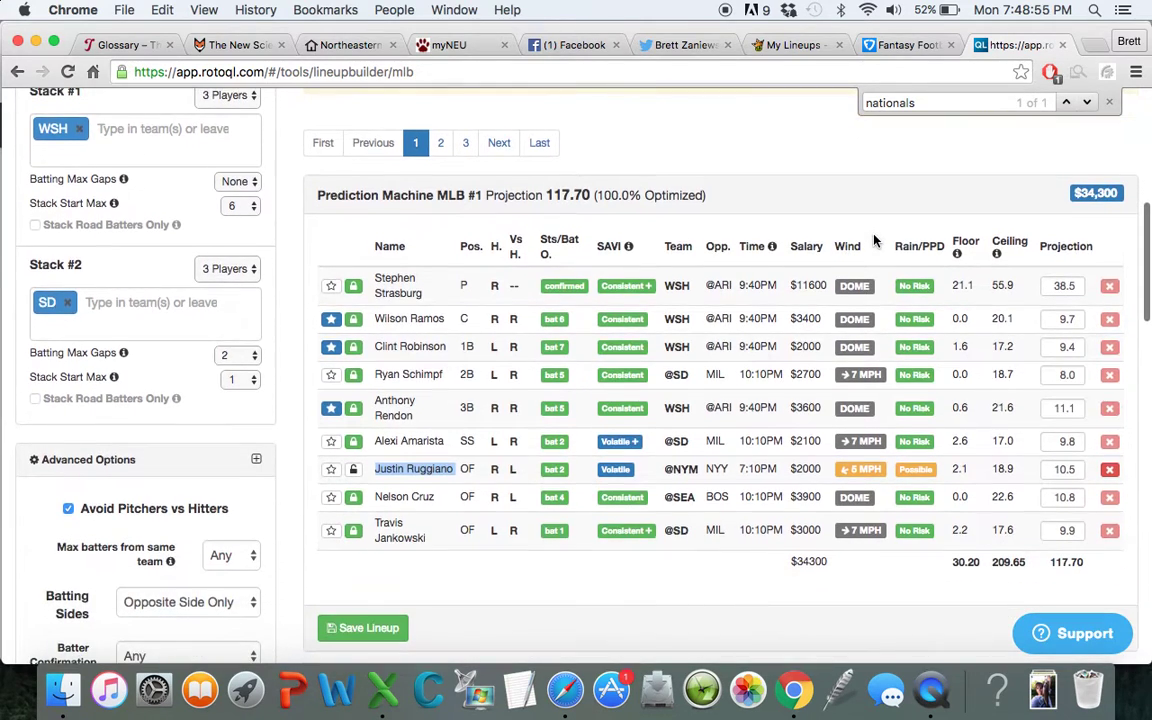
scroll(874, 240, up, 1)
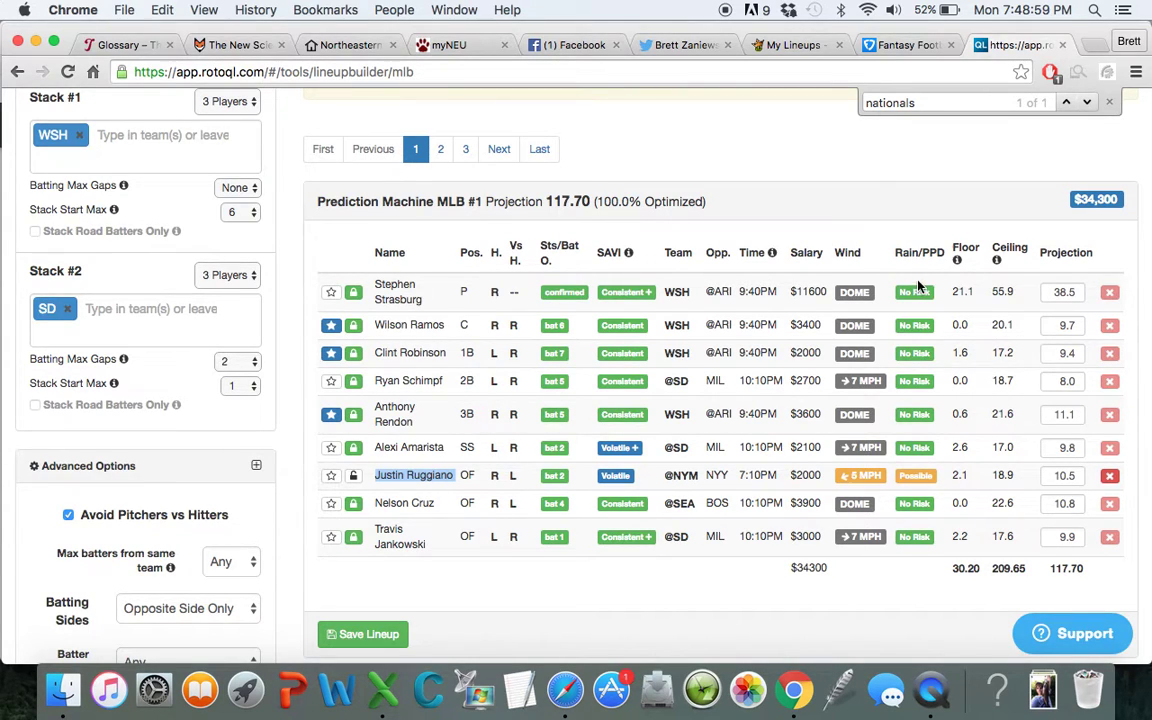
- Switch to FanDuel to check the entered lineup, and bring up the Twitter profile page
click(895, 45)
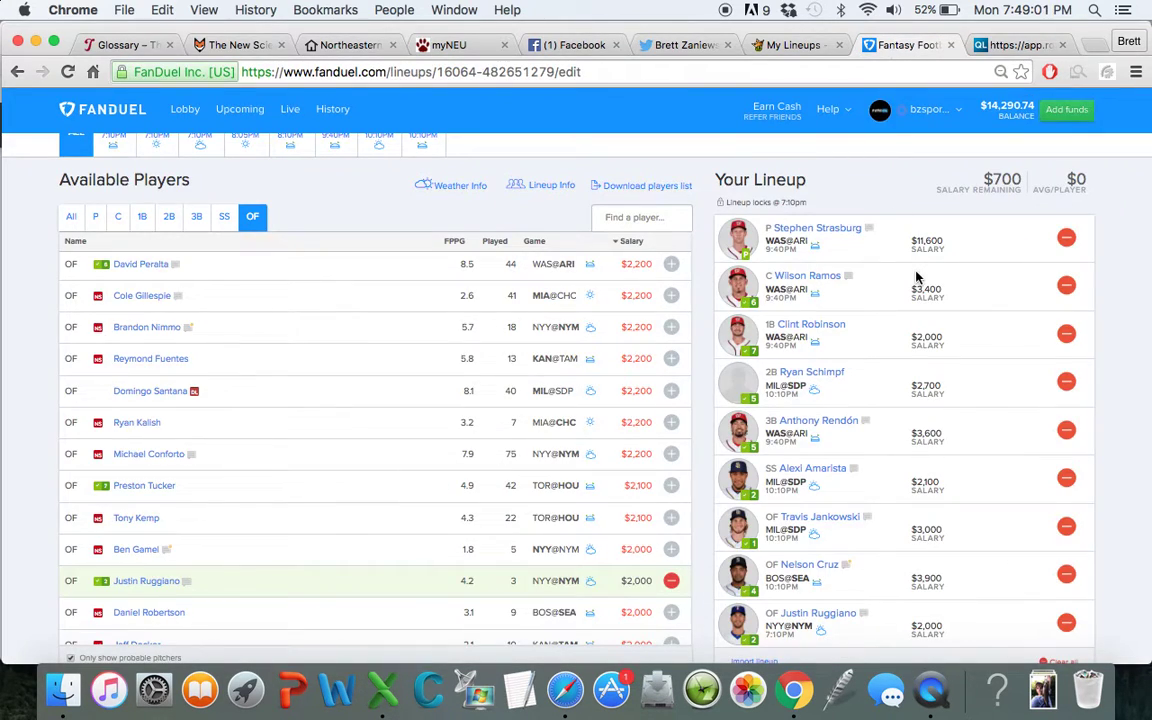
scroll(915, 283, down, 1)
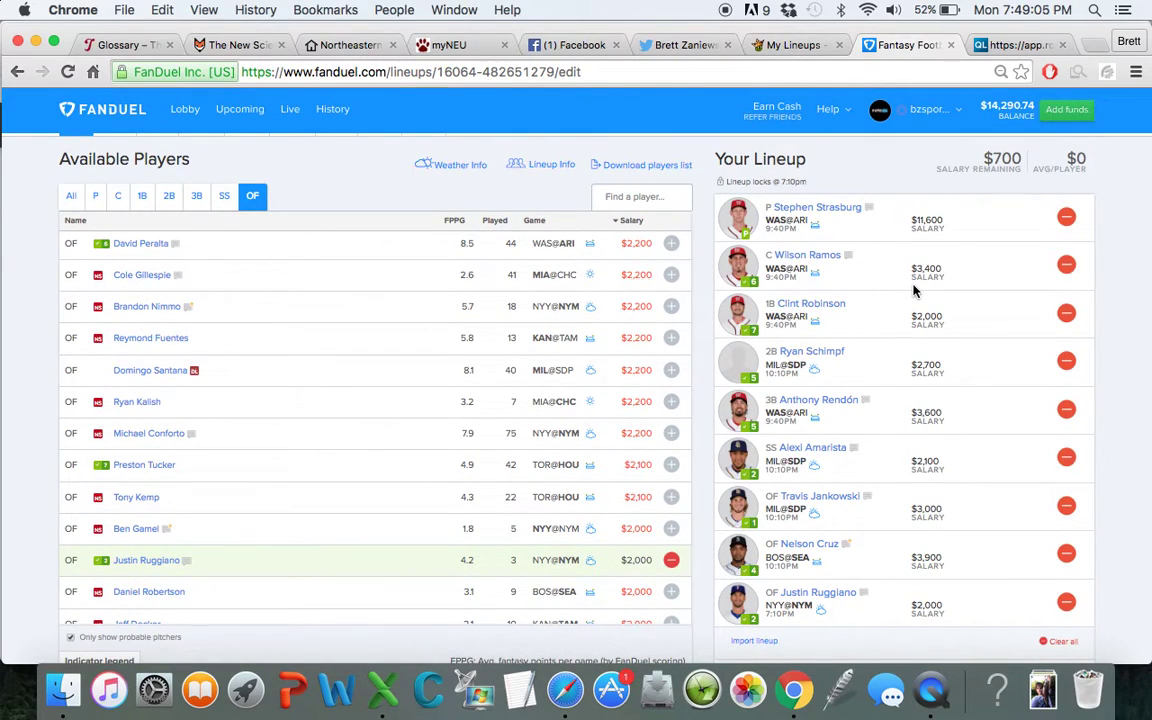
click(683, 46)
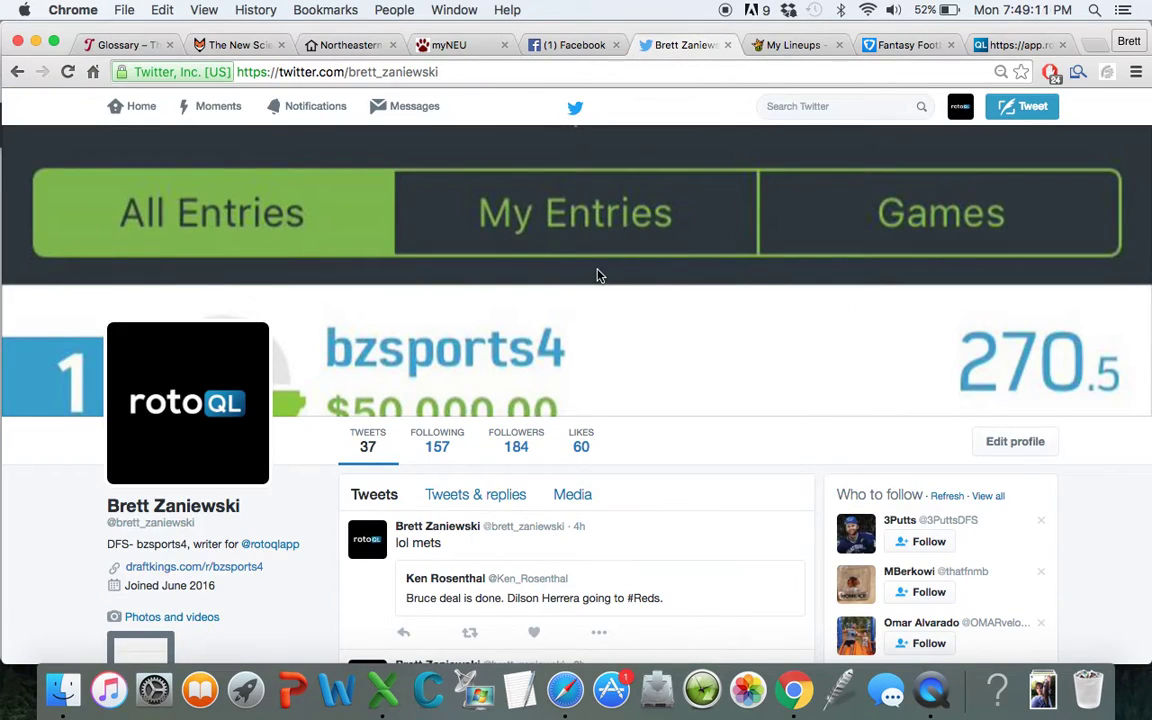